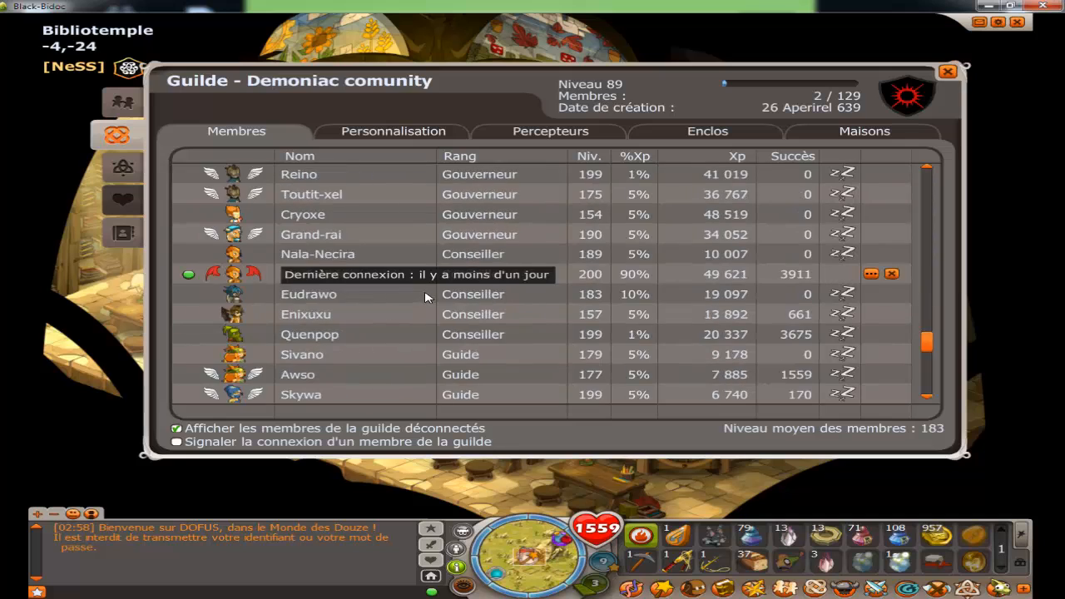
- Look through the member list of the Demoniac comunity guild, including offline members, and close the guild window
scroll(420, 287, "down", 8)
scroll(416, 281, "up", 5)
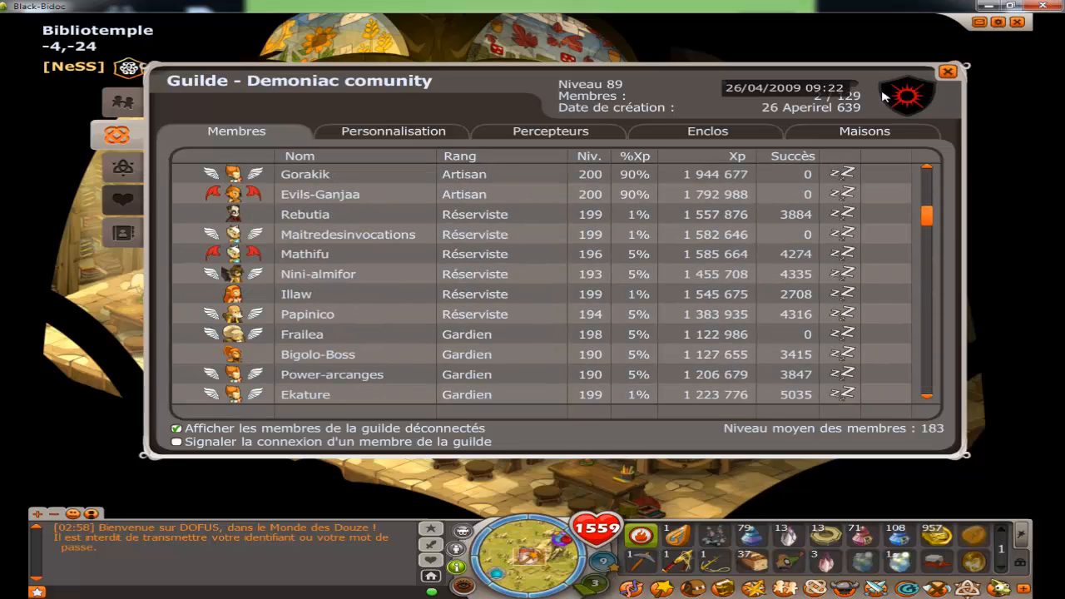
left_click(948, 72)
left_click(86, 592)
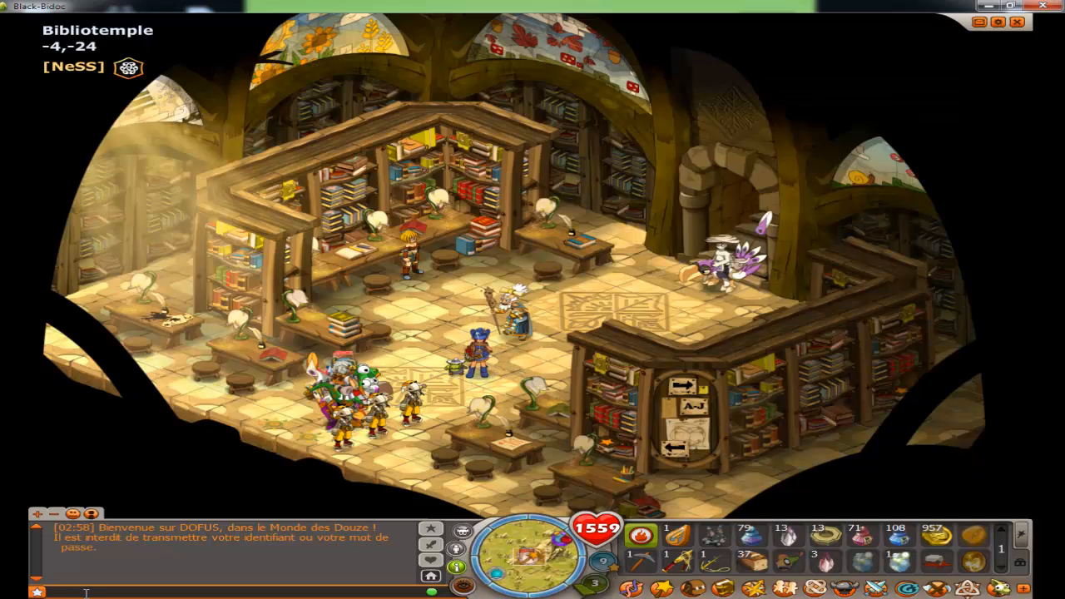
type("mum")
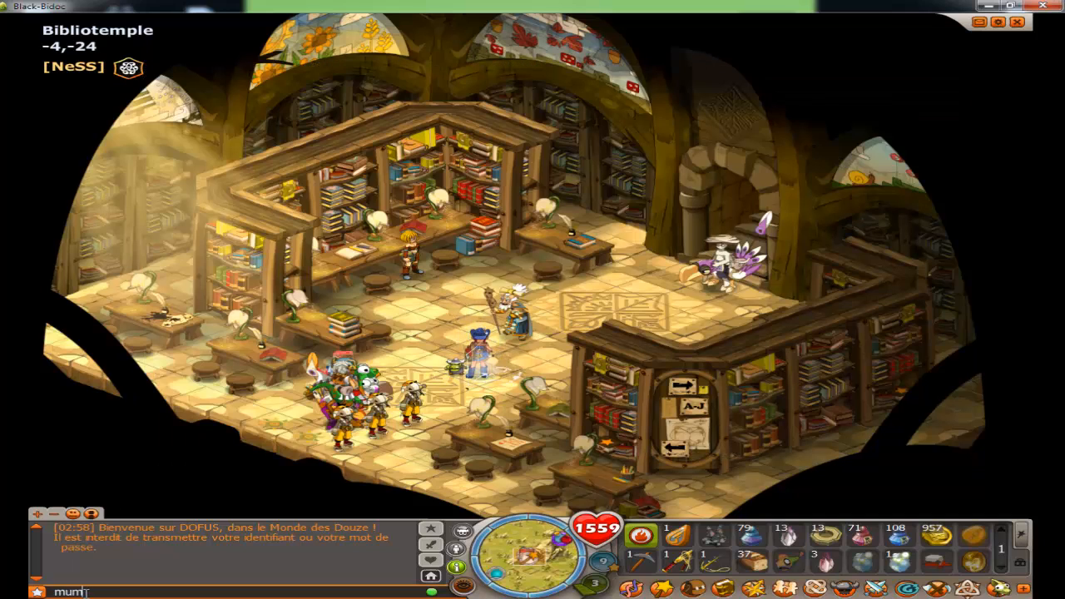
type("ble")
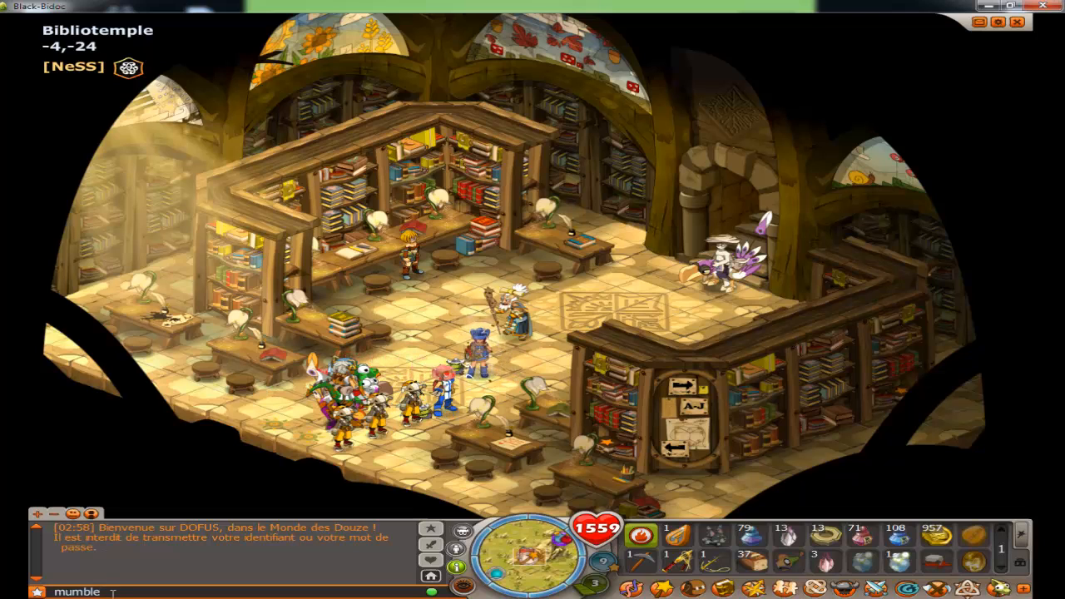
left_click_drag(113, 593, 51, 592)
key("BackSpace")
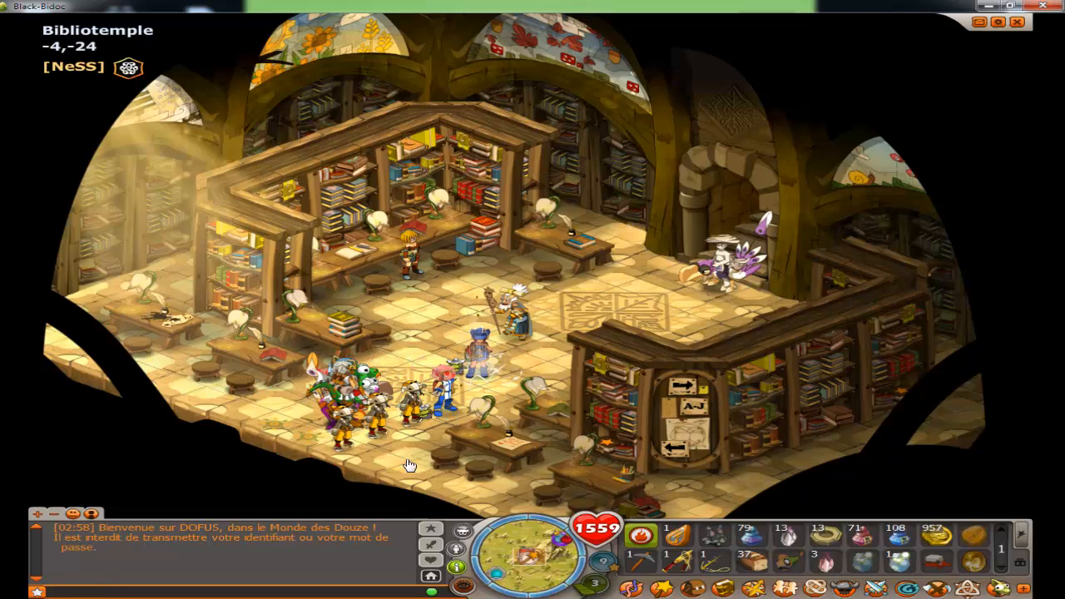
left_click(694, 588)
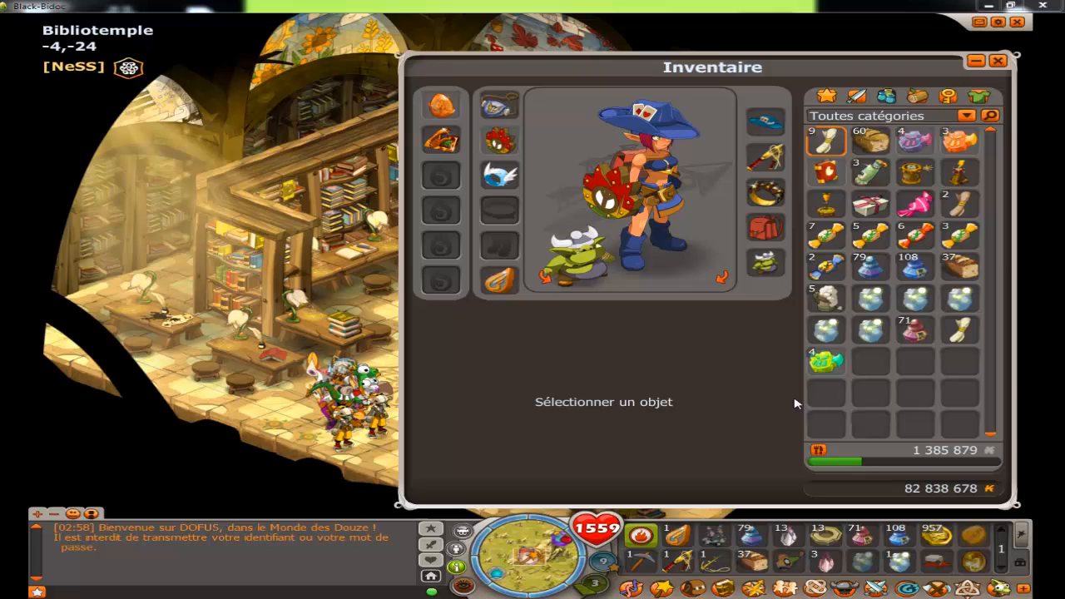
left_click(998, 61)
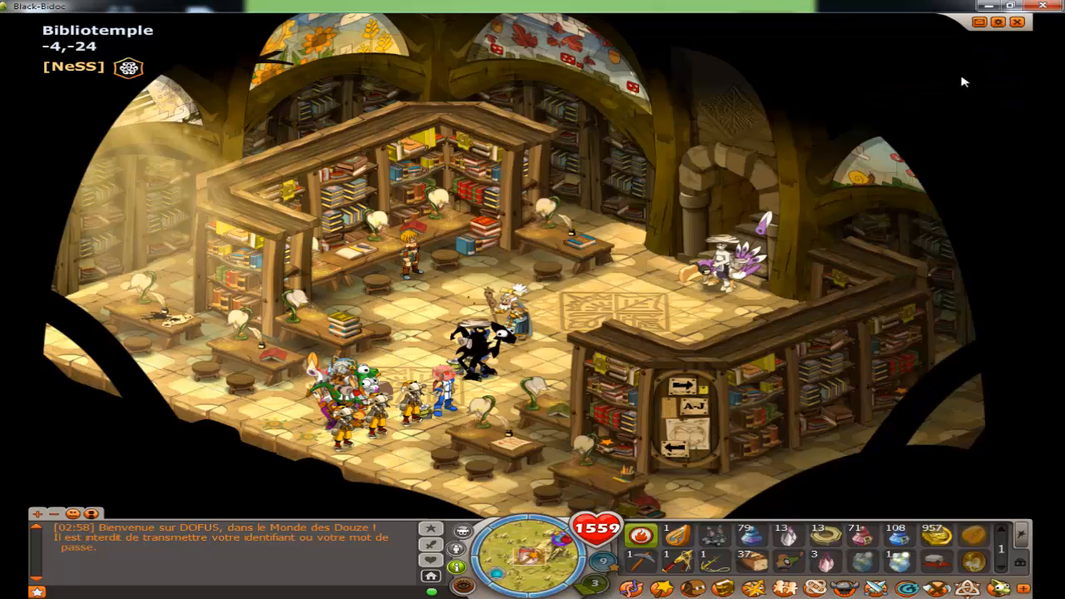
- Minimize the game to the desktop and launch Mumble
left_click(996, 5)
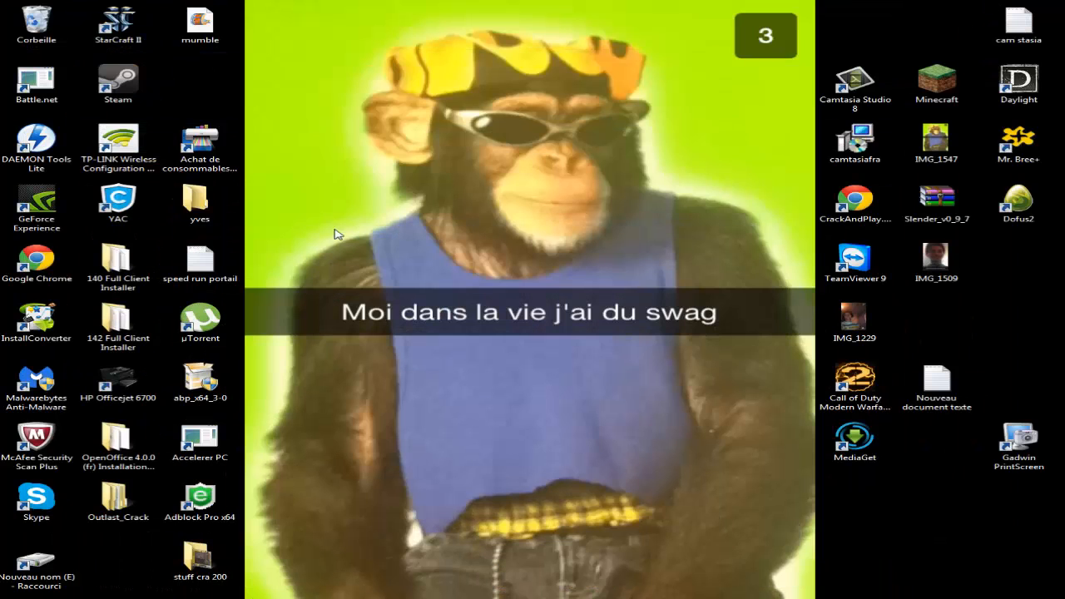
left_click(17, 598)
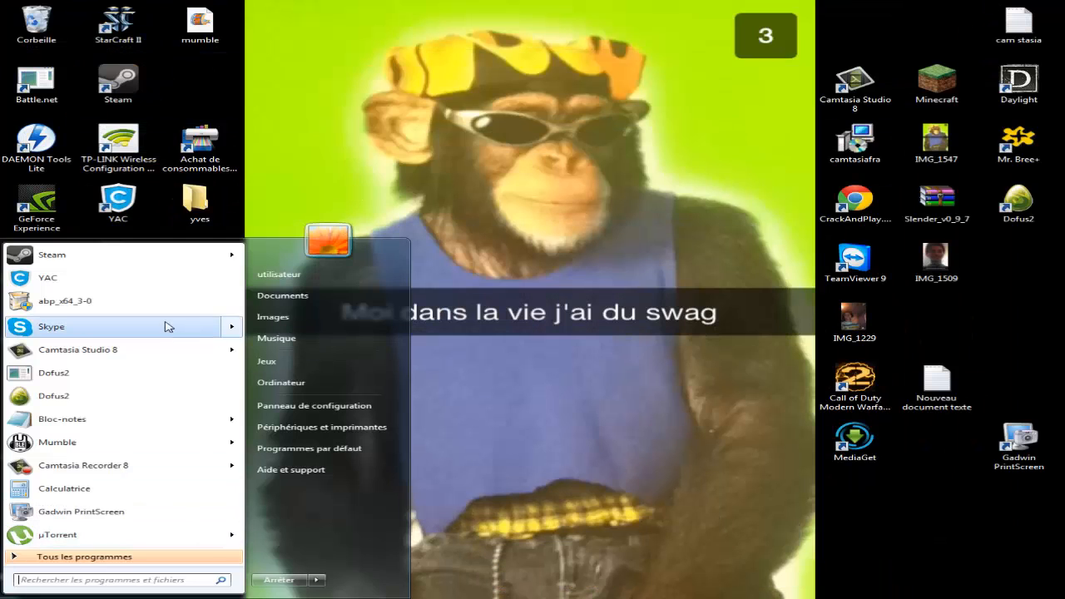
left_click(69, 444)
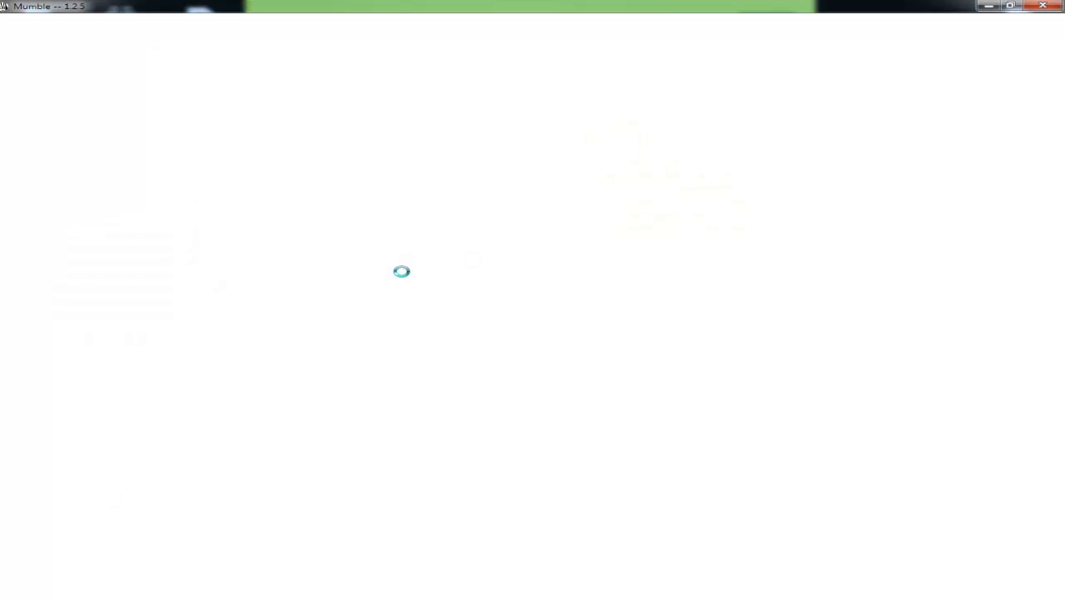
- Expand the public Internet servers in the Mumble connection dialog and look through the regions and the Canadian servers
double_click(460, 118)
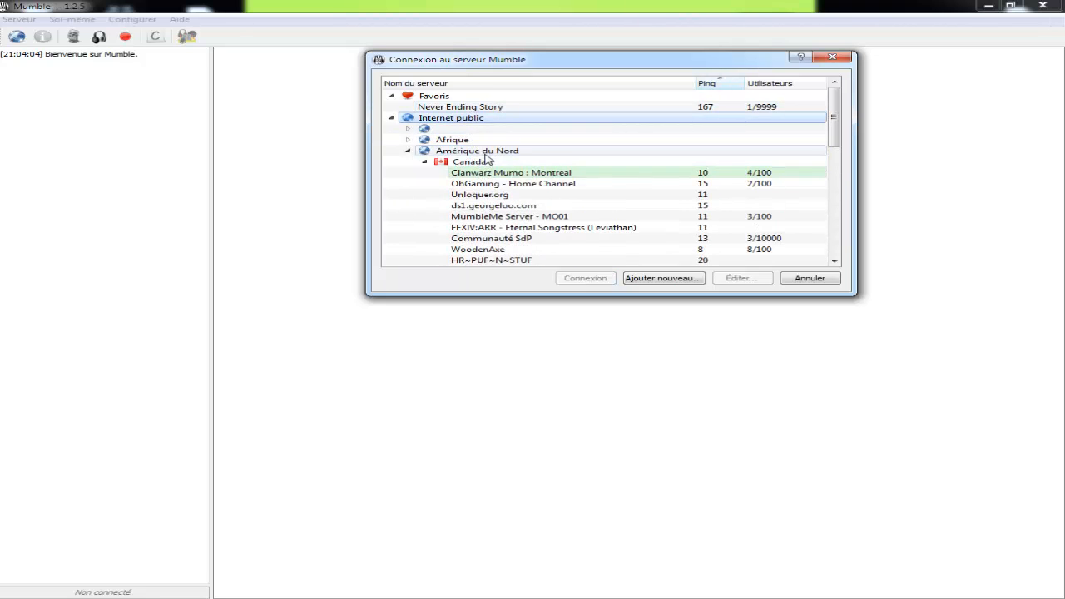
scroll(508, 206, "down", 4)
scroll(506, 216, "down", 12)
scroll(504, 237, "up", 18)
scroll(491, 174, "down", 5)
scroll(480, 174, "up", 4)
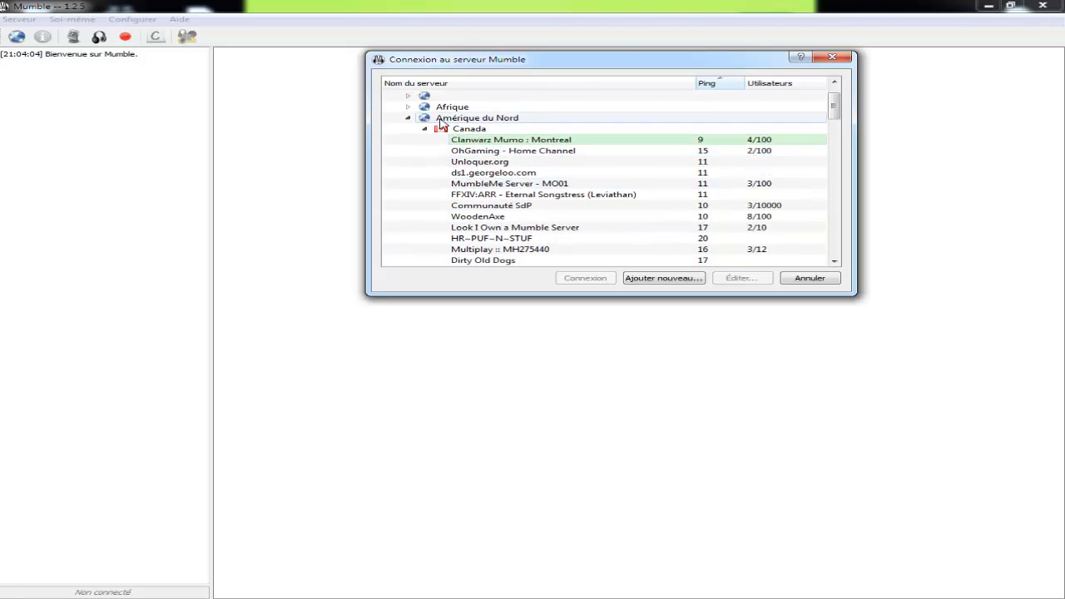
scroll(468, 198, "down", 9)
scroll(469, 197, "down", 10)
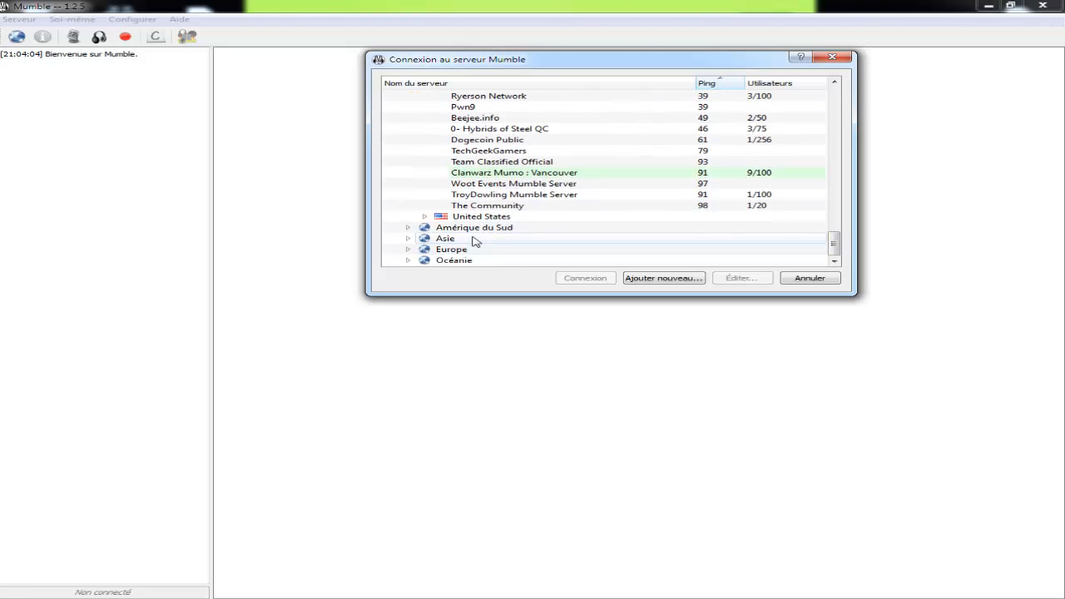
- Expand Europe and France in the public server list and look through the available French servers
double_click(486, 249)
scroll(506, 245, "down", 3)
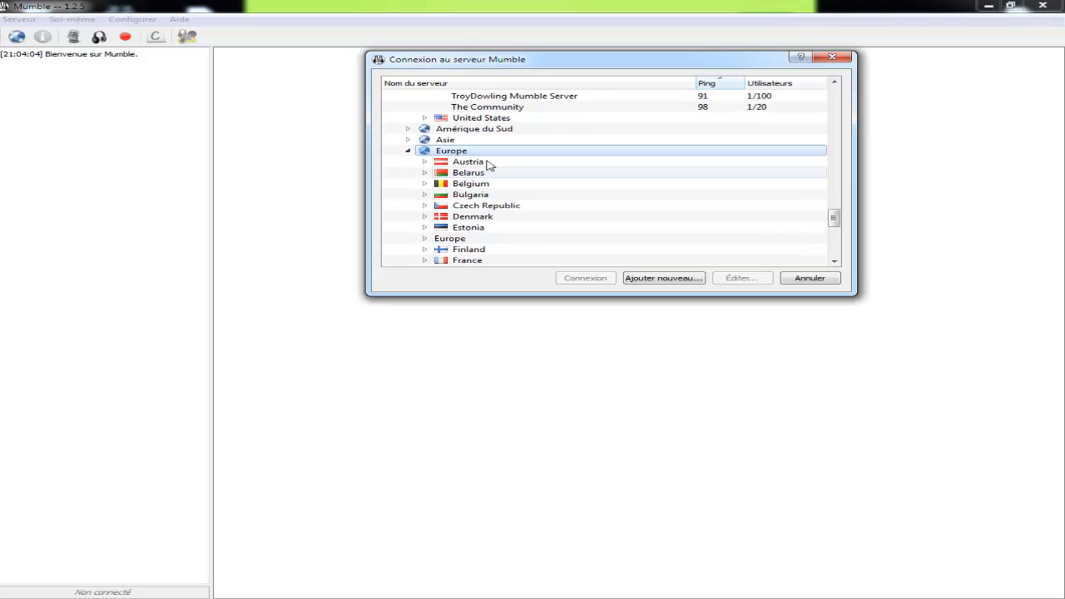
scroll(490, 228, "down", 2)
scroll(495, 242, "down", 1)
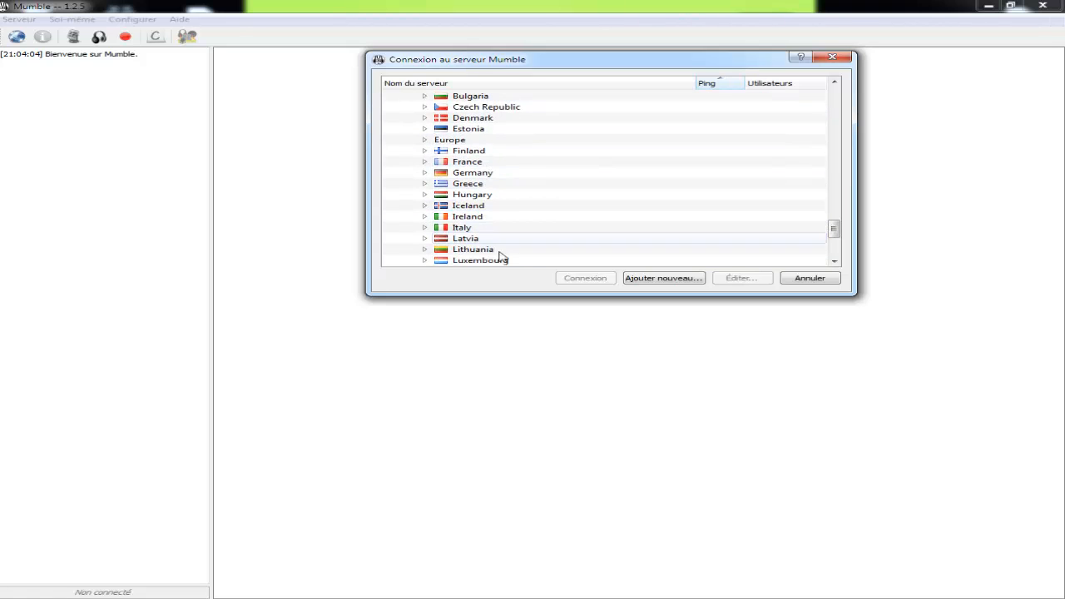
scroll(503, 229, "down", 3)
scroll(500, 224, "up", 6)
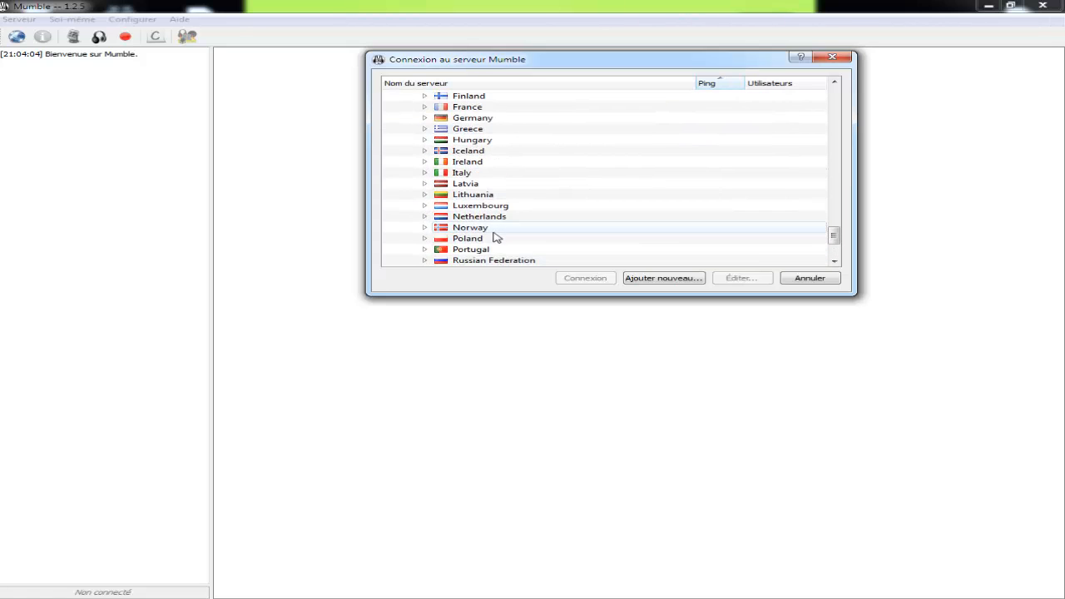
double_click(483, 206)
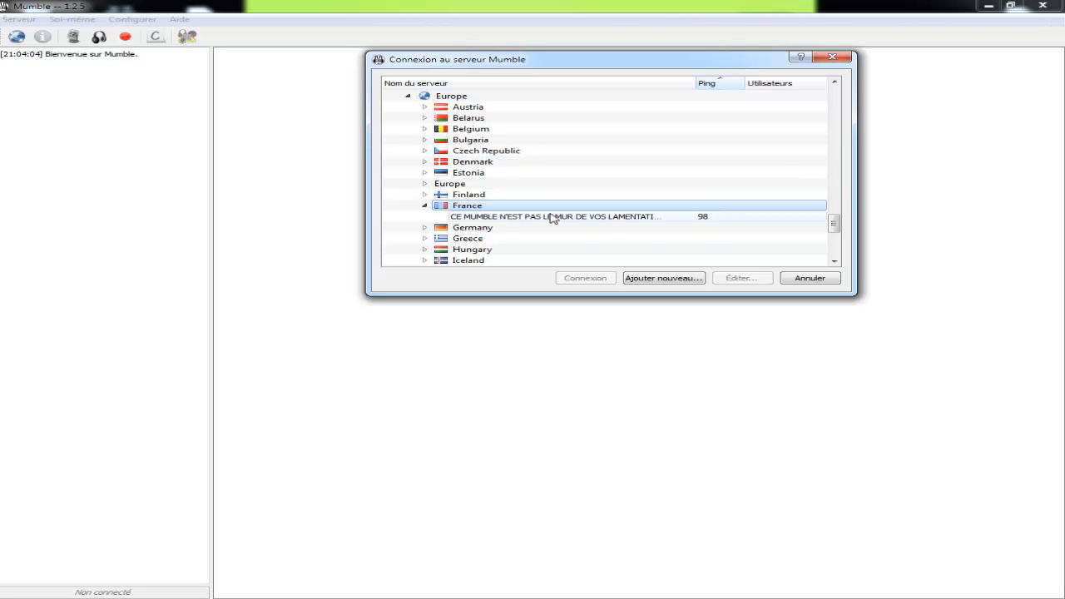
scroll(554, 228, "down", 5)
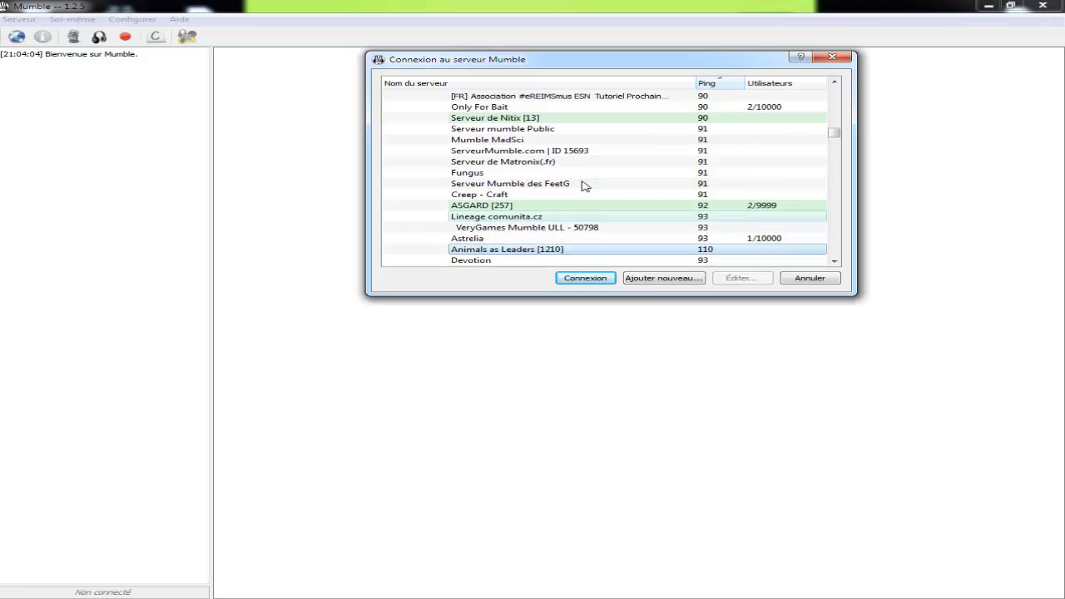
left_click_drag(838, 136, 837, 154)
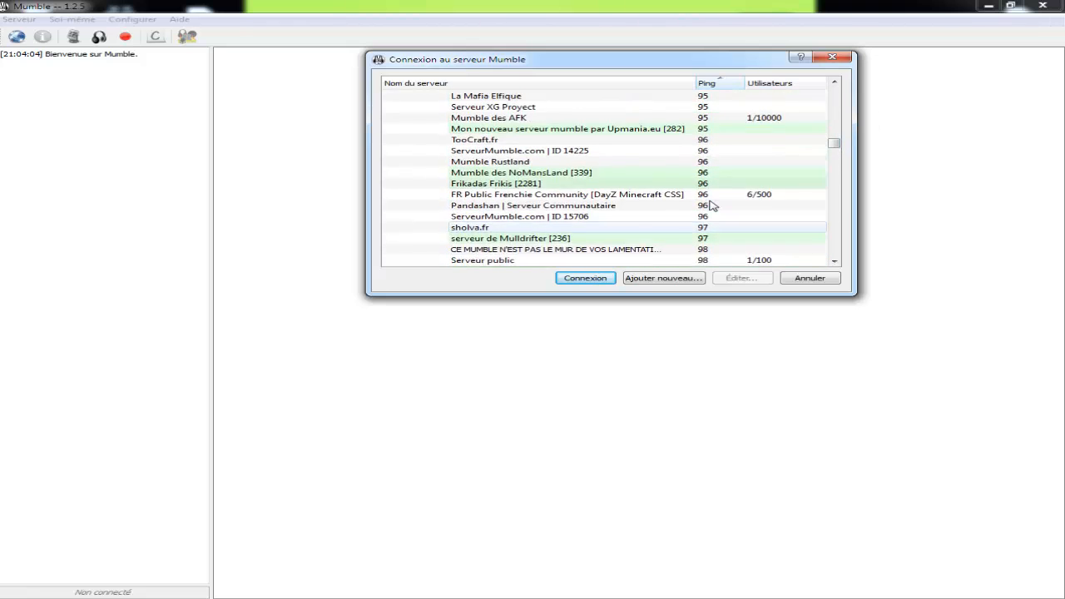
left_click(712, 205)
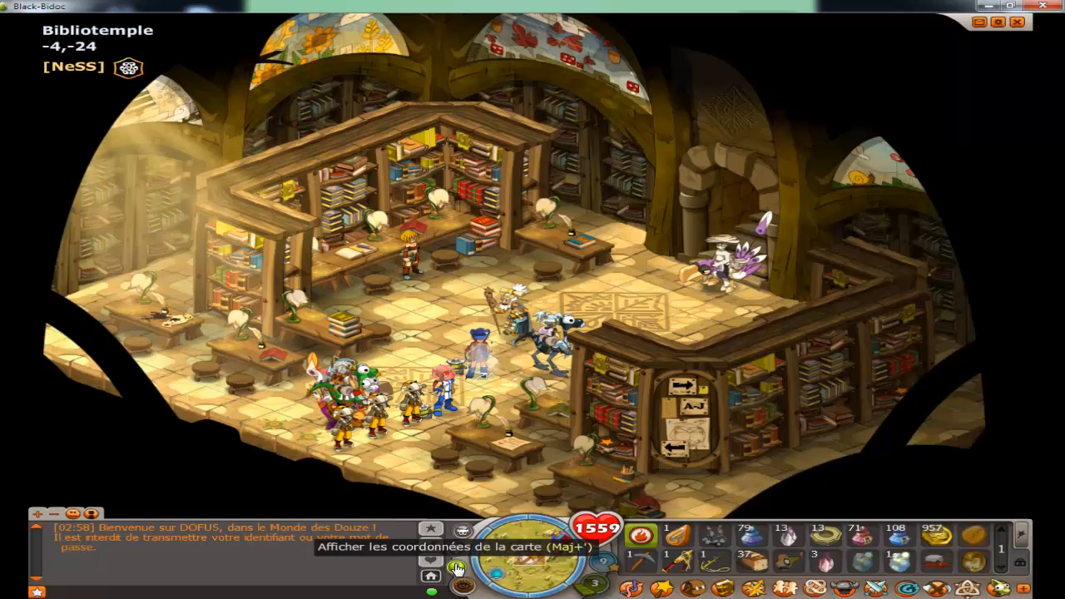
left_click(815, 588)
left_click(815, 588)
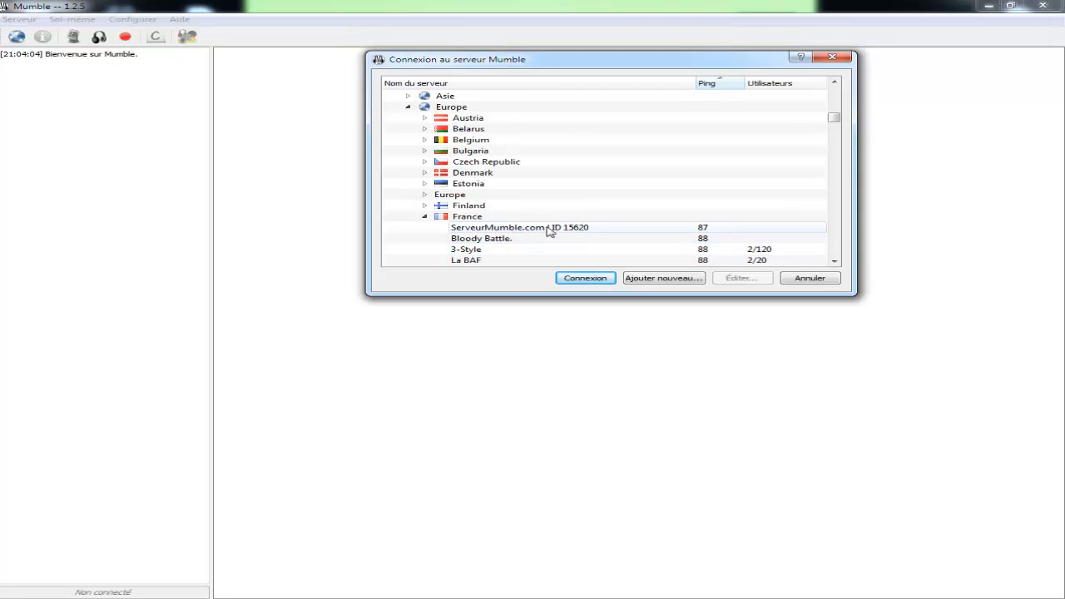
- Return to the favourites at the start of the server list and connect to the Never Ending Story server
scroll(549, 233, "down", 3)
mouse_move(536, 242)
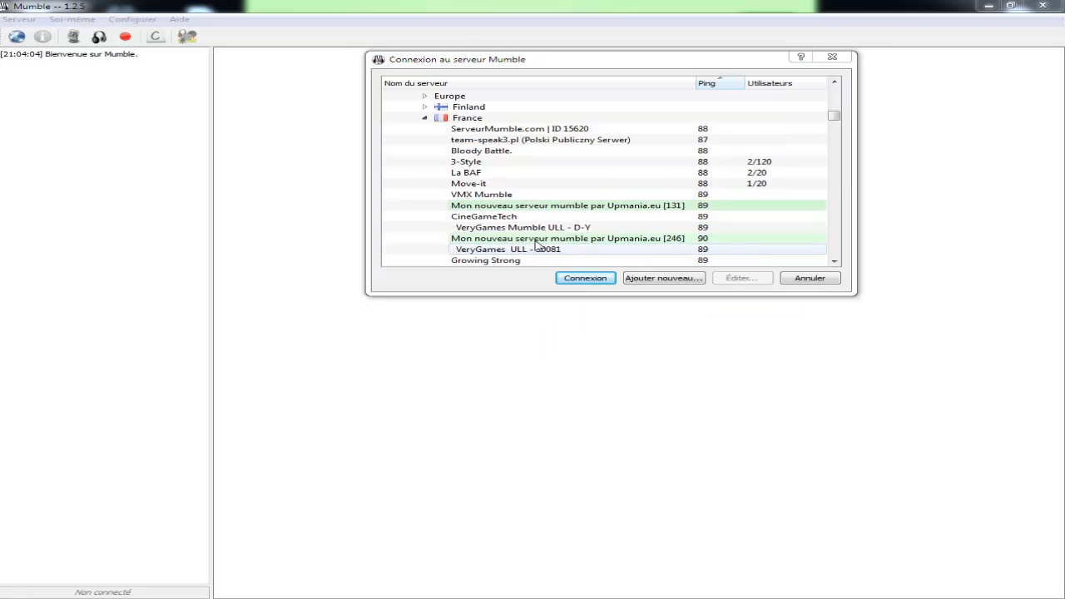
left_click_drag(835, 115, 834, 90)
left_click(539, 108)
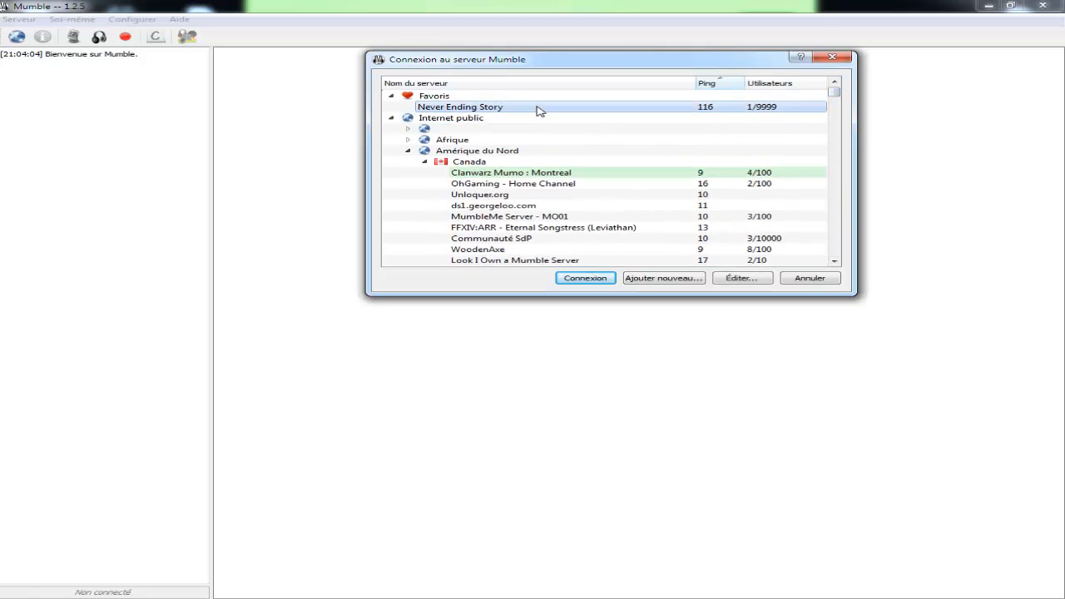
double_click(539, 108)
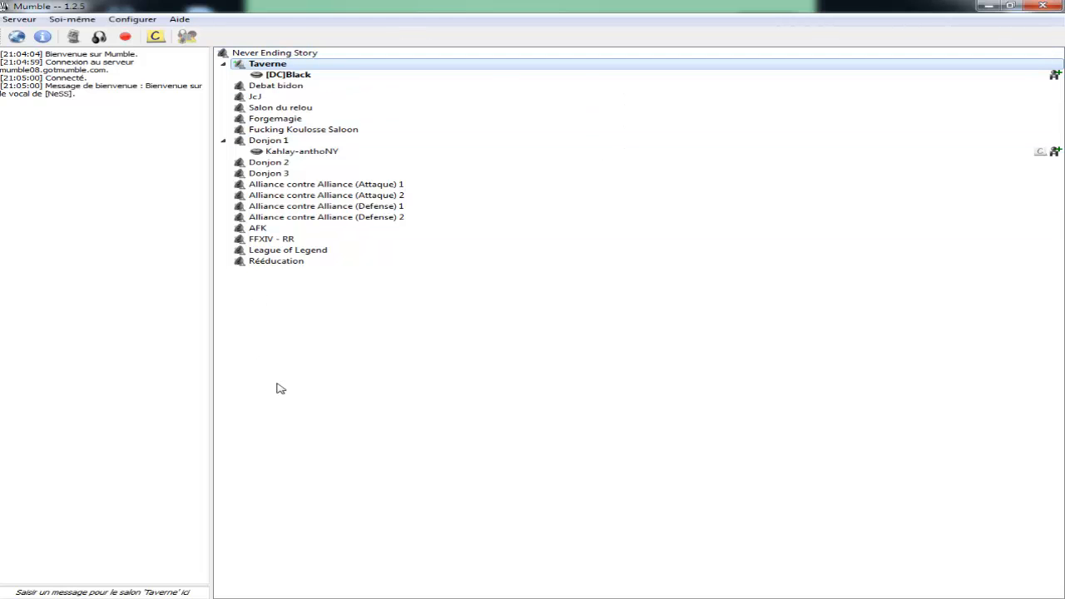
- Switch to Dofus, examine the guilds and connected members of the Never Ending Story alliance, and close its window
key("alt+Tab")
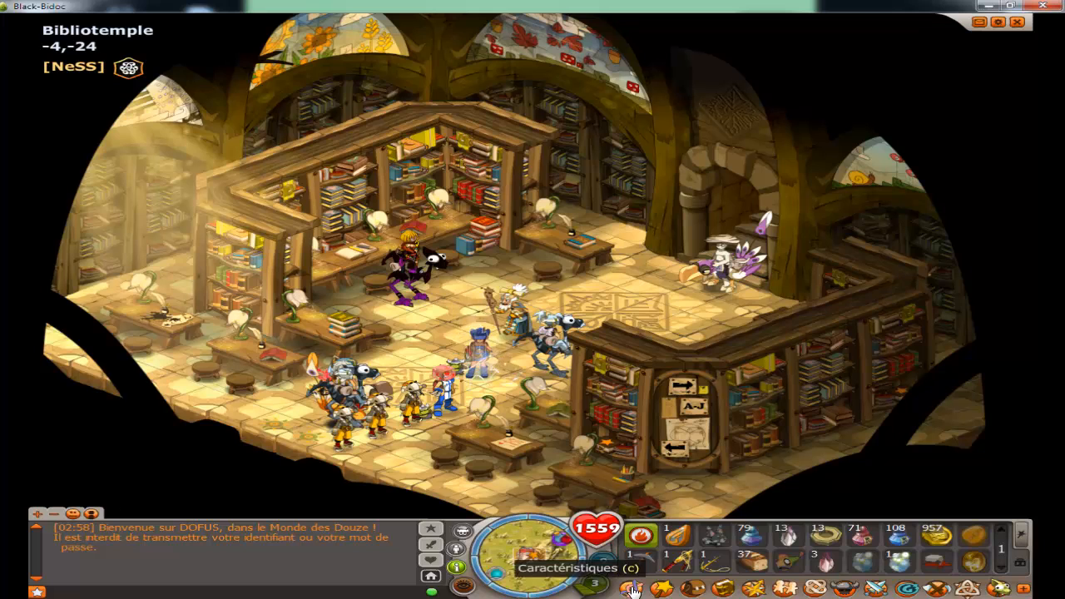
key("n")
scroll(486, 243, "down", 6)
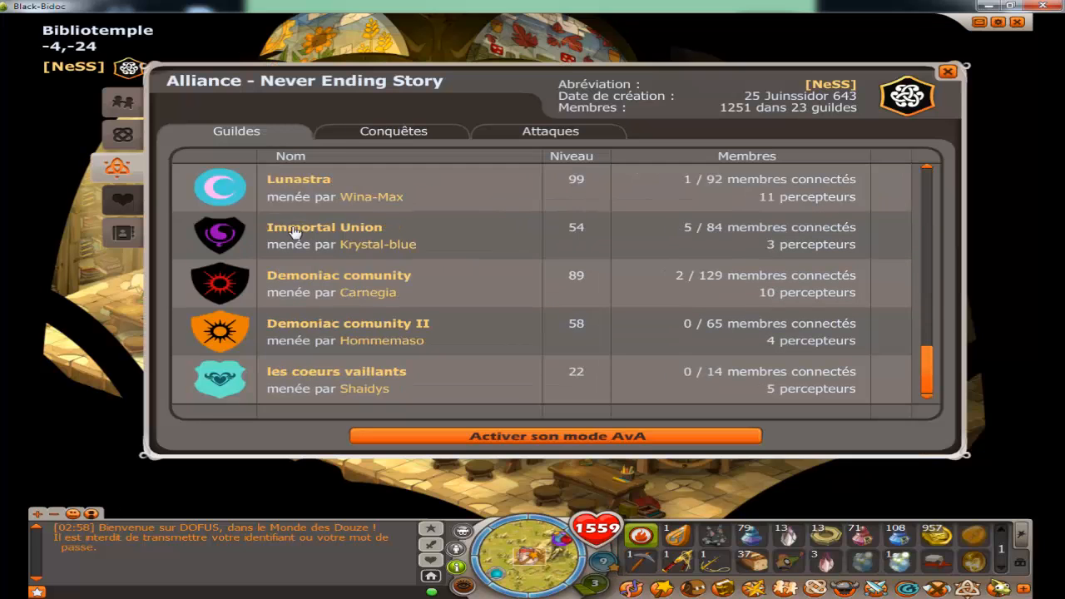
scroll(474, 367, "up", 1)
scroll(522, 194, "up", 5)
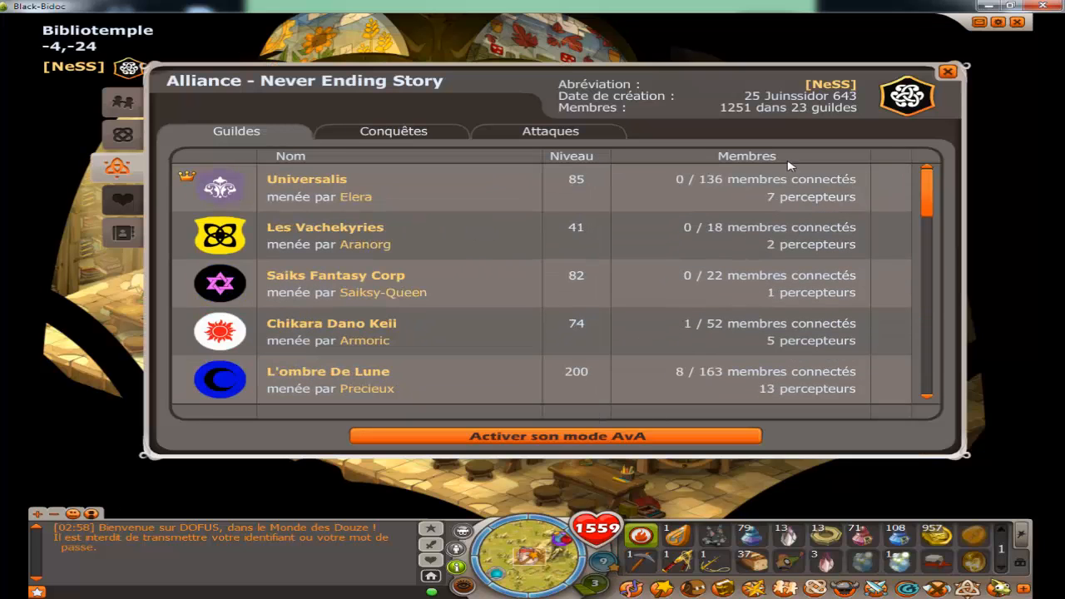
scroll(807, 216, "down", 6)
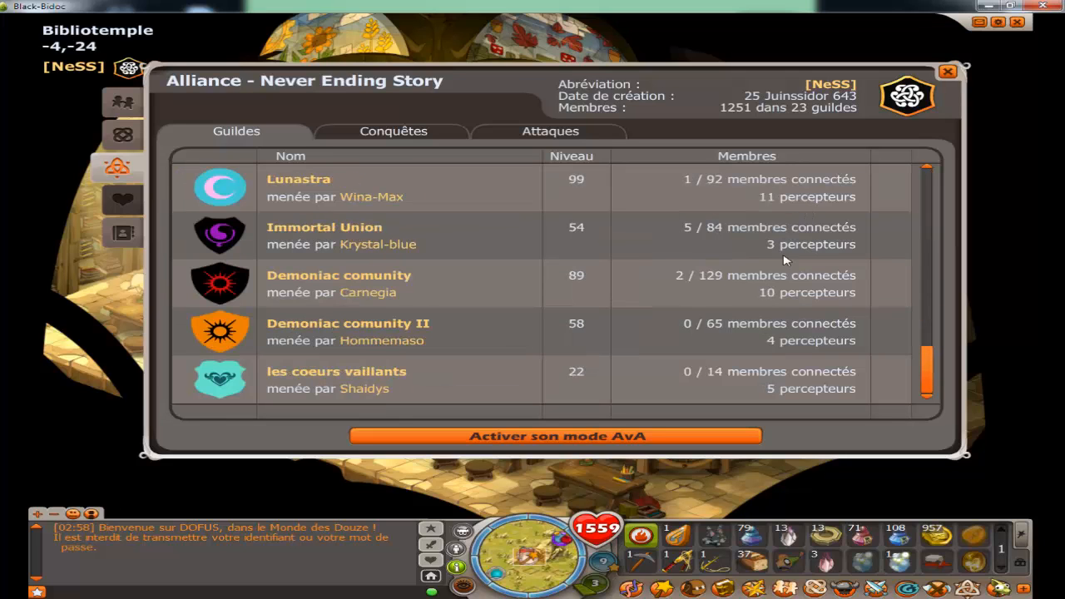
left_click(947, 72)
- Switch to Mumble, move through the channels Salon du relou and JcJ, and return to Taverne
key("alt+Tab")
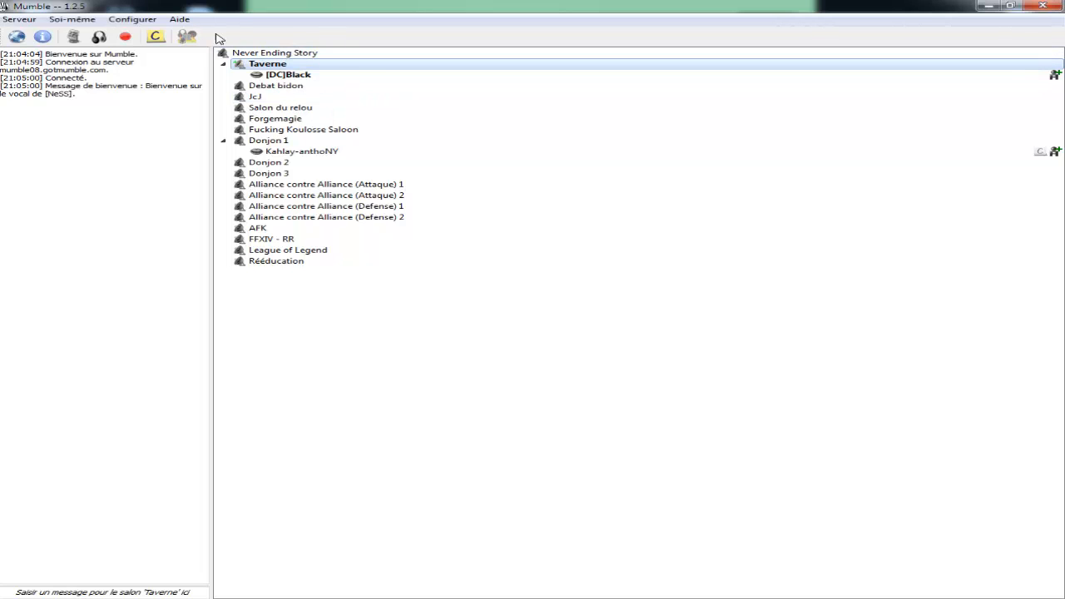
double_click(384, 98)
double_click(308, 109)
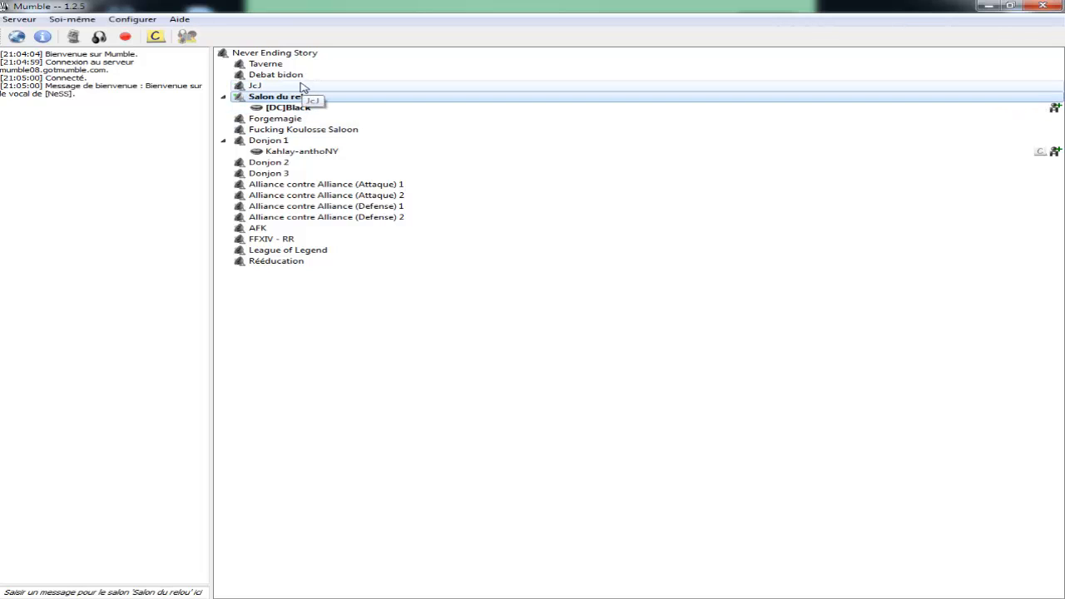
double_click(302, 88)
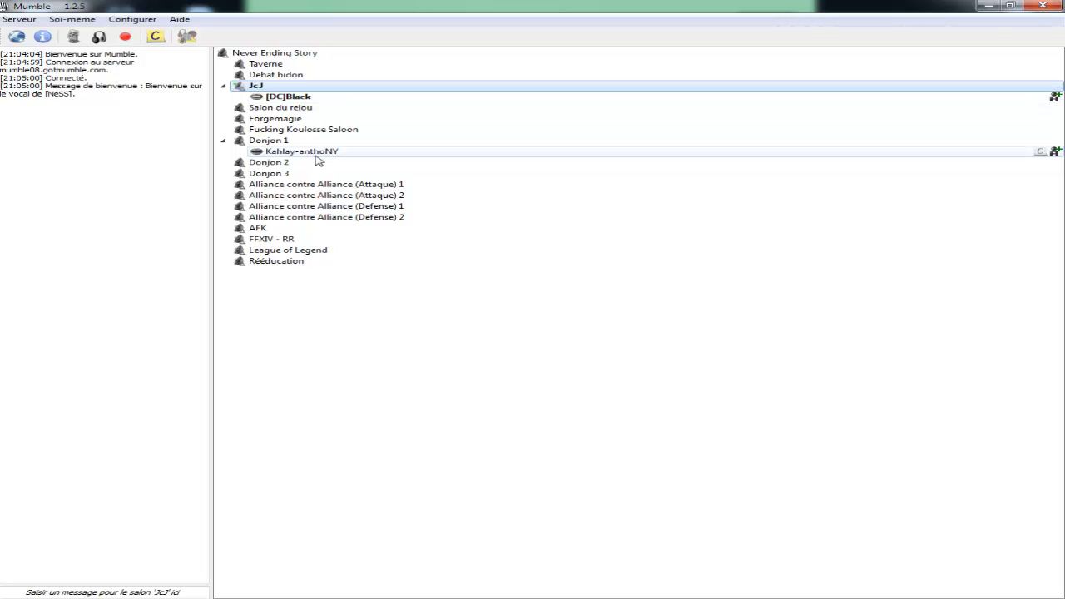
double_click(297, 67)
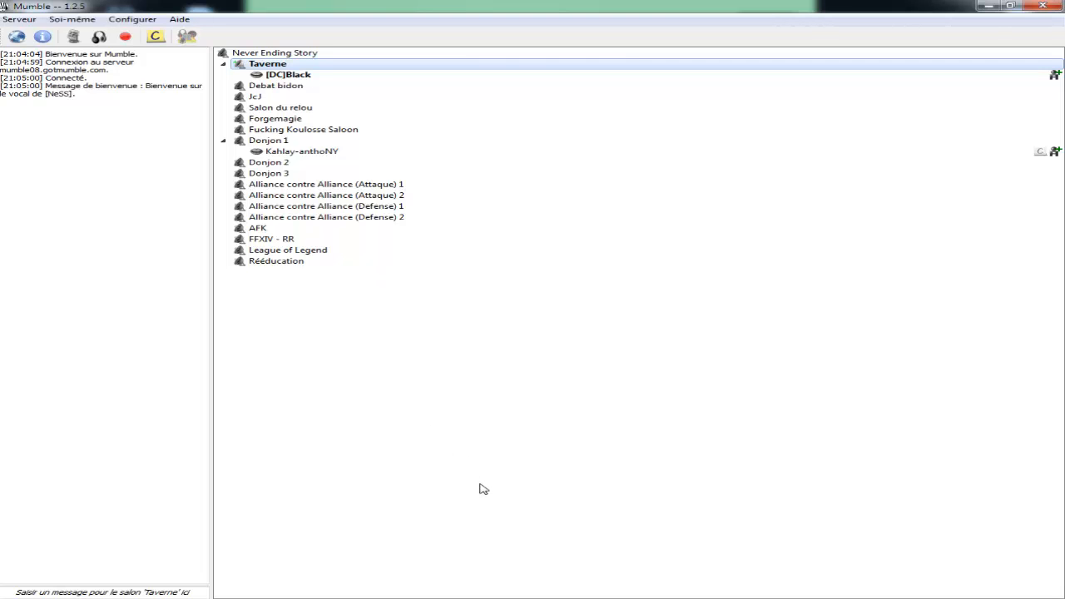
- Switch briefly to Dofus and back to Mumble, and join the Donjon 2 channel
key("alt+Tab")
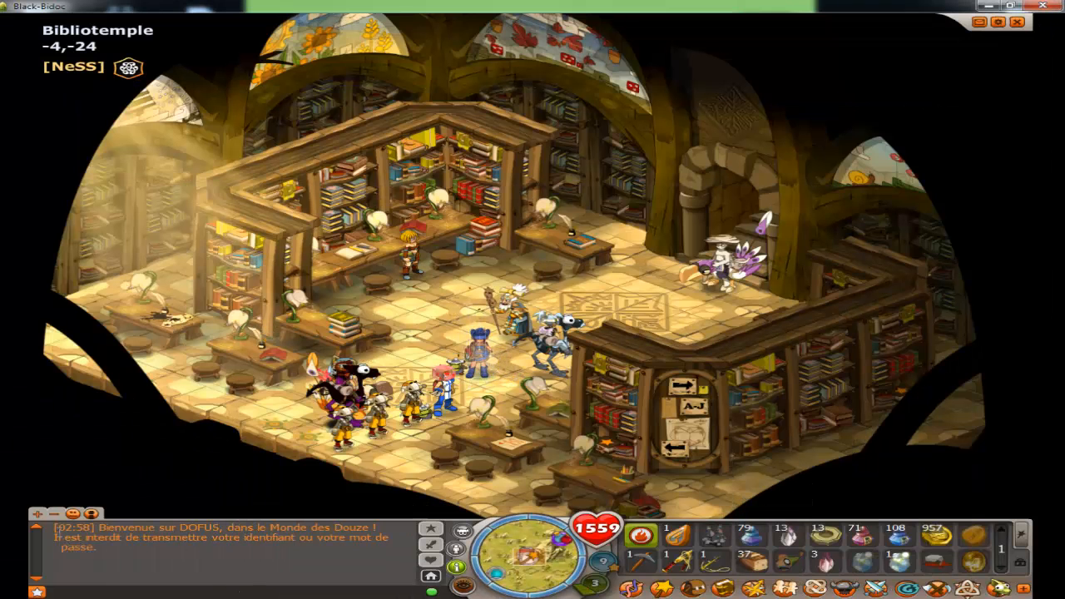
key("alt+Tab")
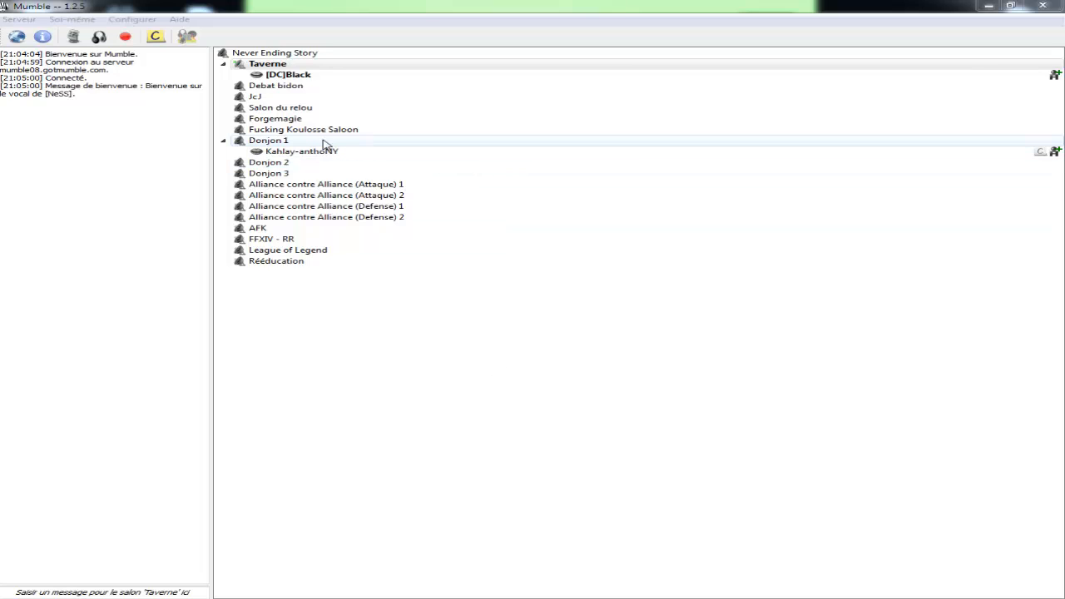
double_click(319, 163)
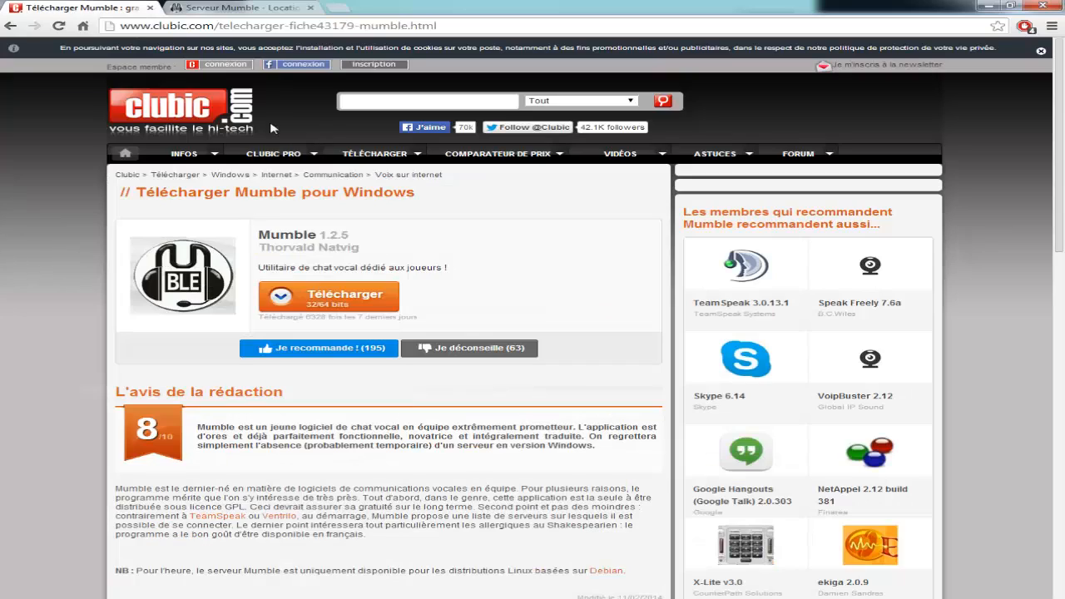
- Examine the Clubic download page for Mumble 1.2.5, from the editorial review down to the download statistics and Windows version
scroll(313, 212, "down", 3)
scroll(313, 212, "up", 1)
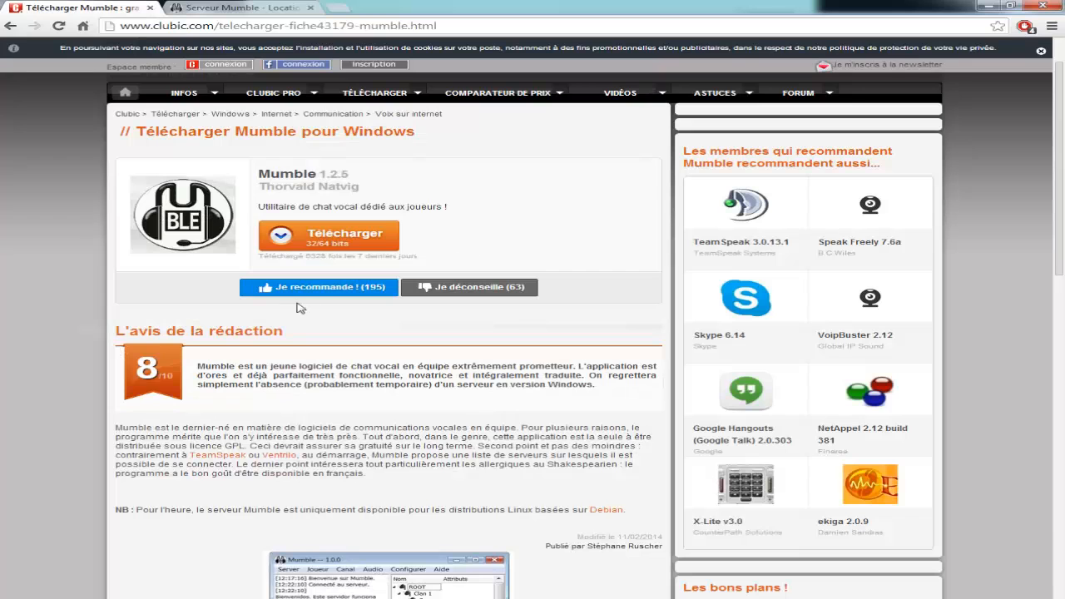
scroll(287, 170, "down", 1)
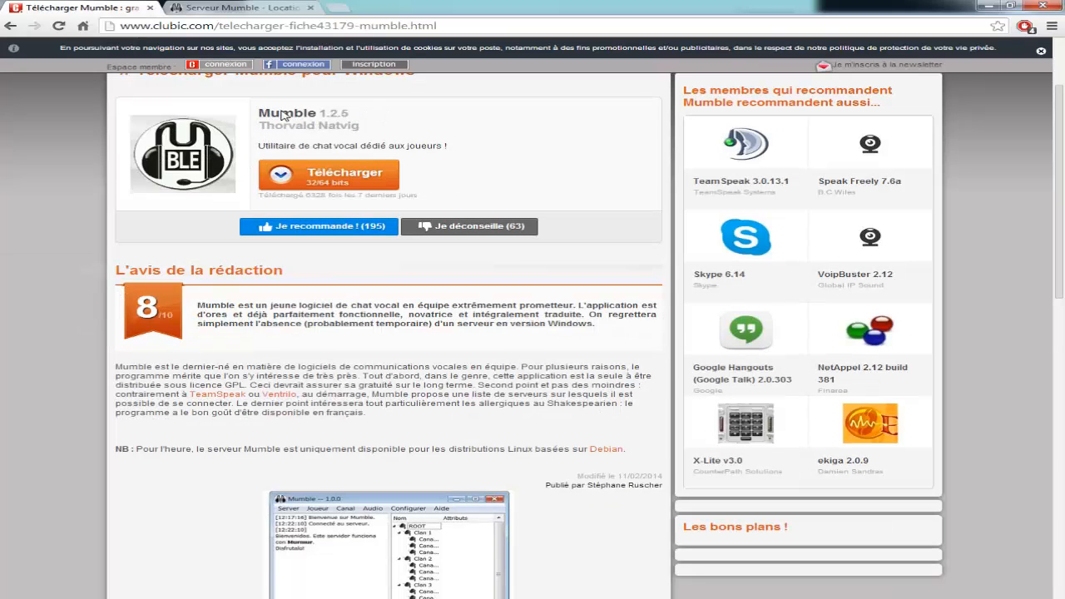
scroll(342, 124, "down", 3)
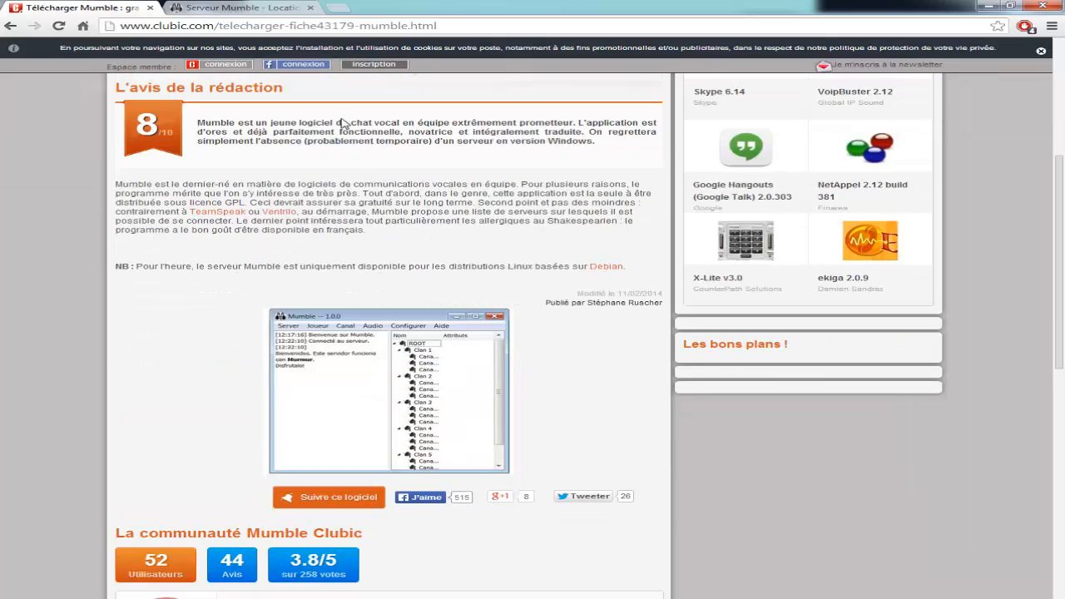
scroll(240, 236, "up", 2)
scroll(194, 241, "down", 1)
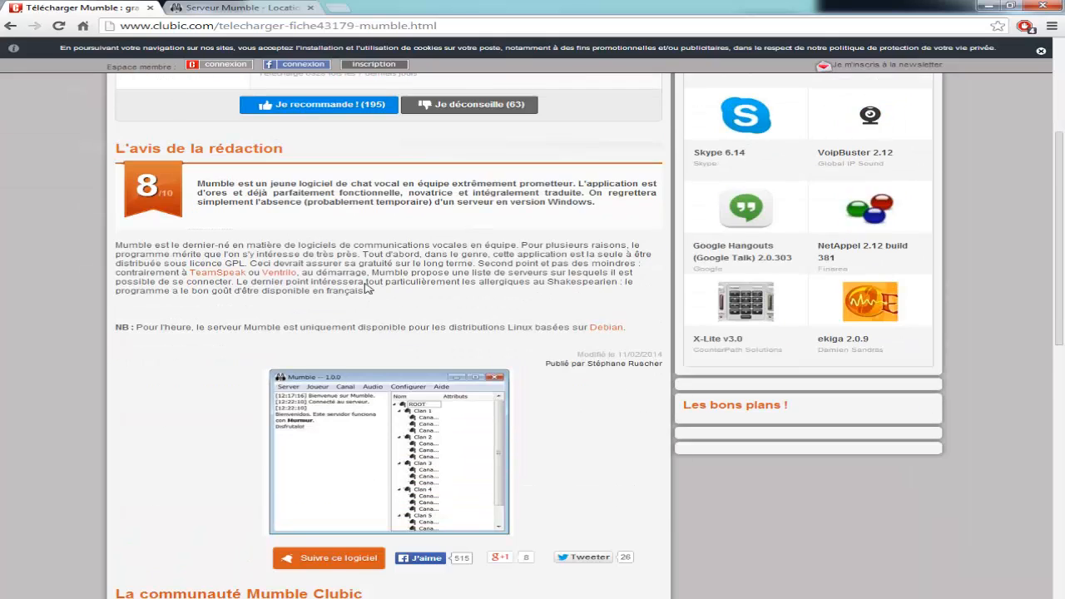
scroll(368, 289, "down", 3)
scroll(226, 361, "down", 2)
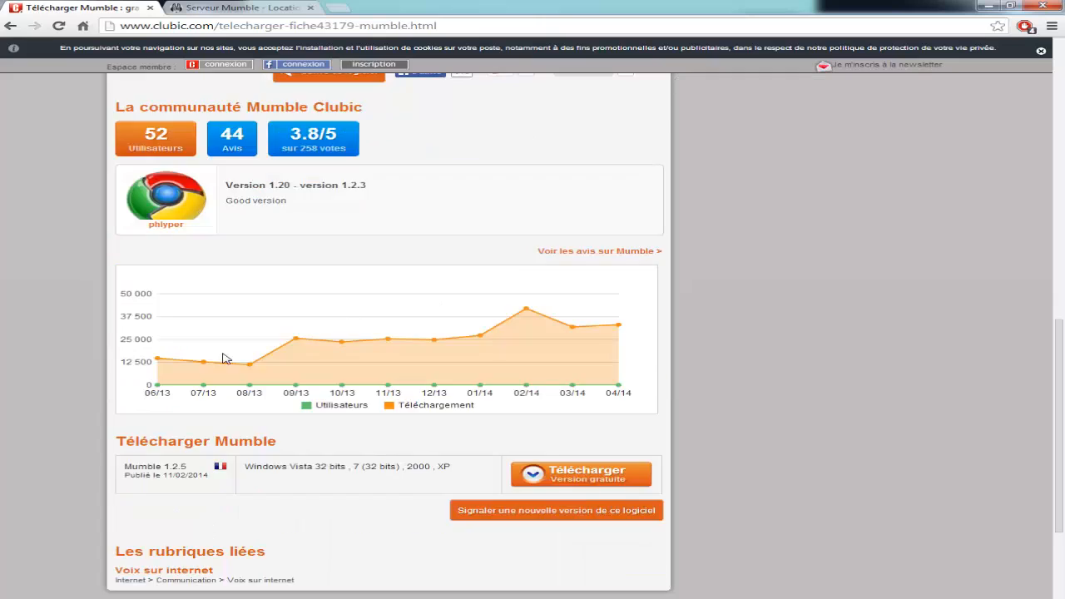
scroll(408, 396, "up", 5)
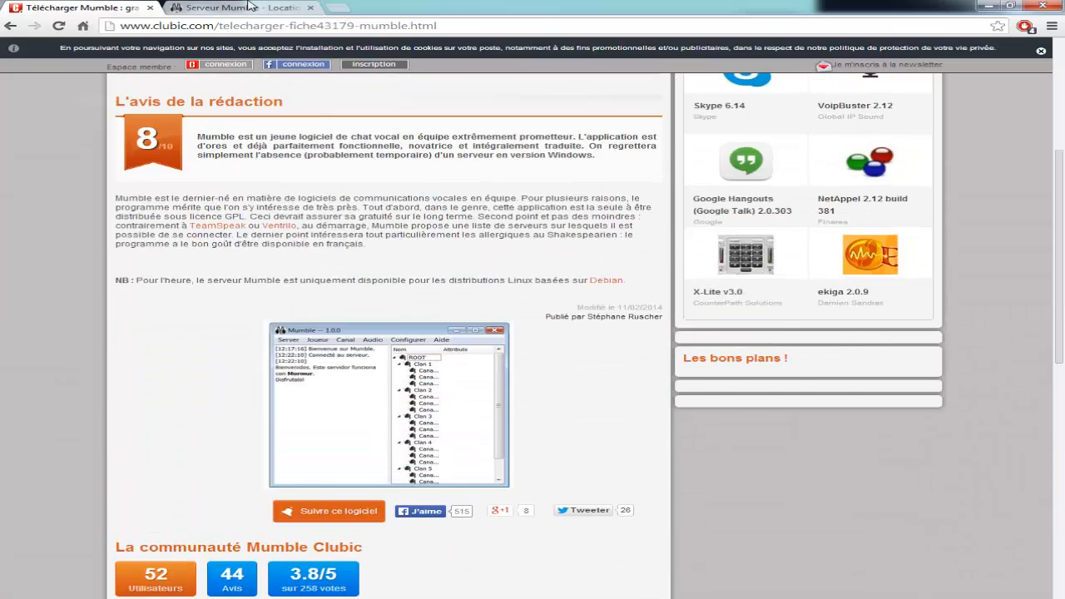
- Switch to the open serveurmumble.com page and review its server rental offers, network activity and client download section
left_click(251, 7)
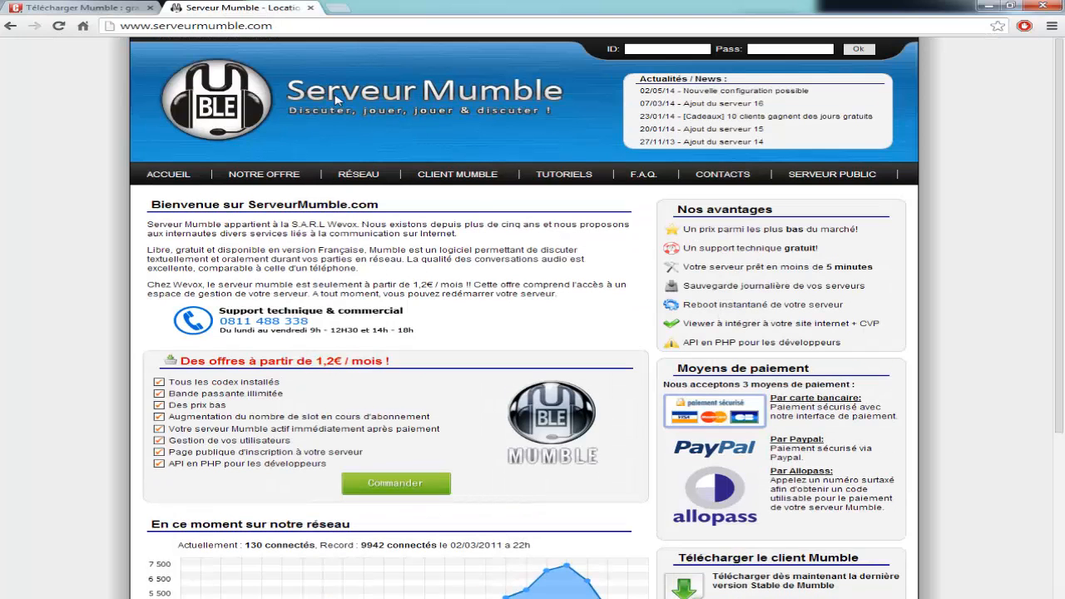
scroll(237, 313, "down", 1)
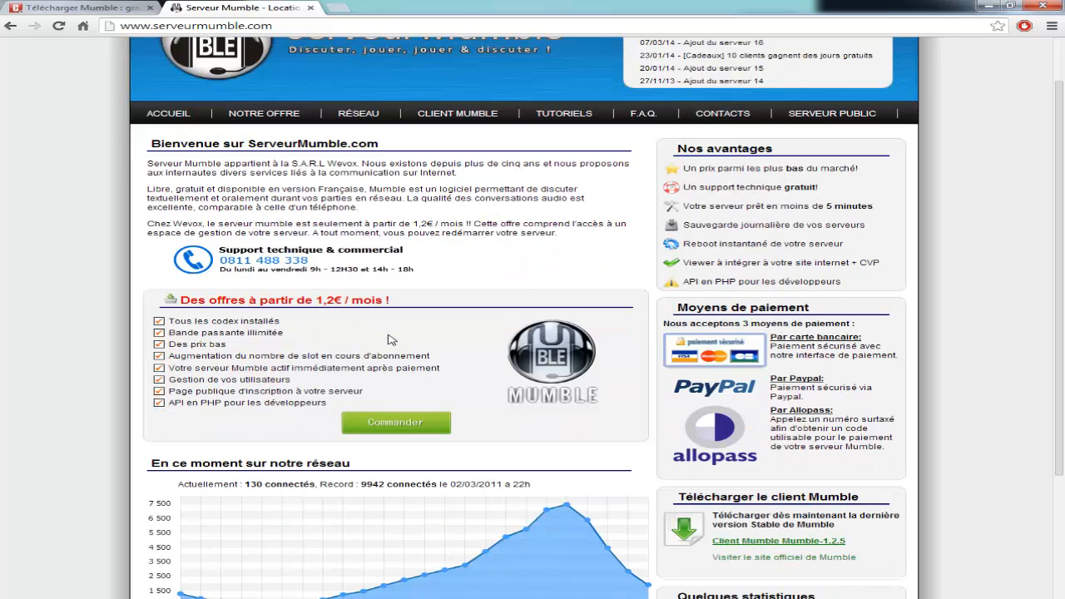
scroll(391, 337, "down", 3)
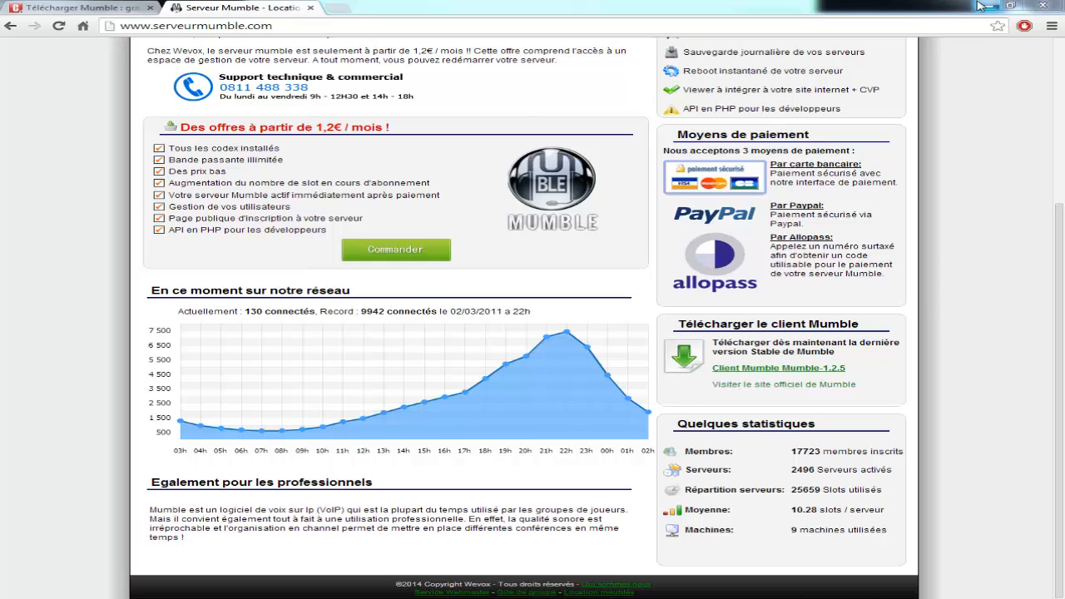
- Switch to Dofus, review the Never Ending Story alliance's guild list and attacks, and close the alliance window
key("alt+Tab")
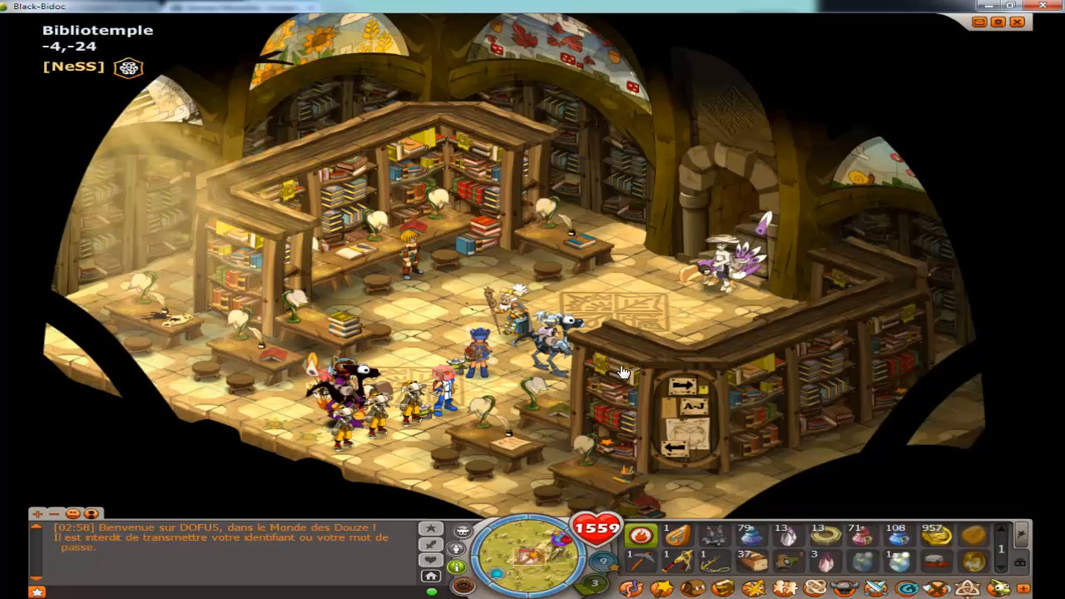
left_click(427, 327)
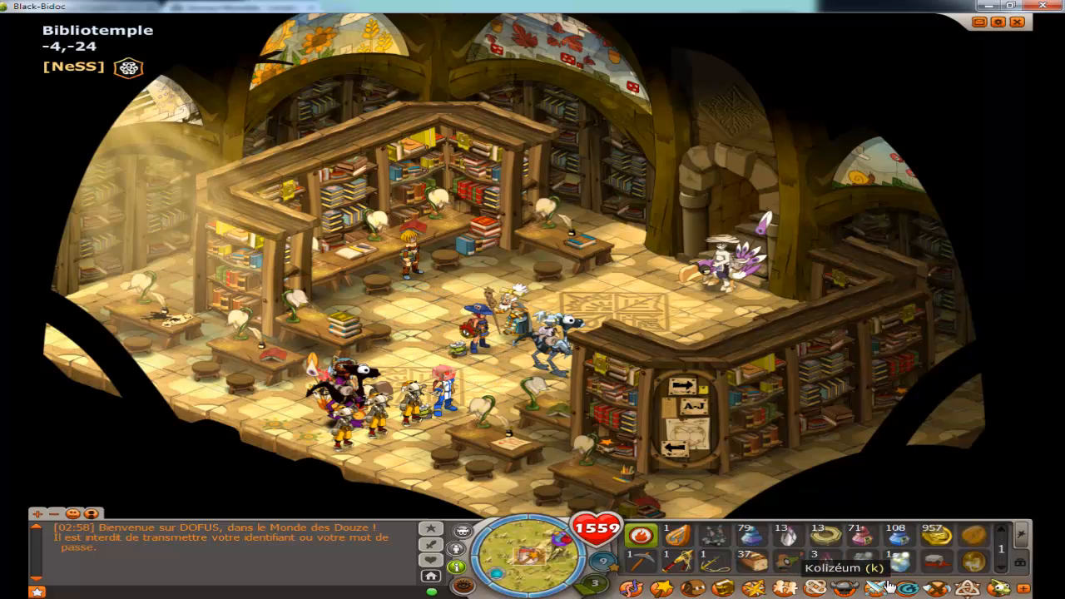
key("shift+g")
scroll(464, 220, "down", 5)
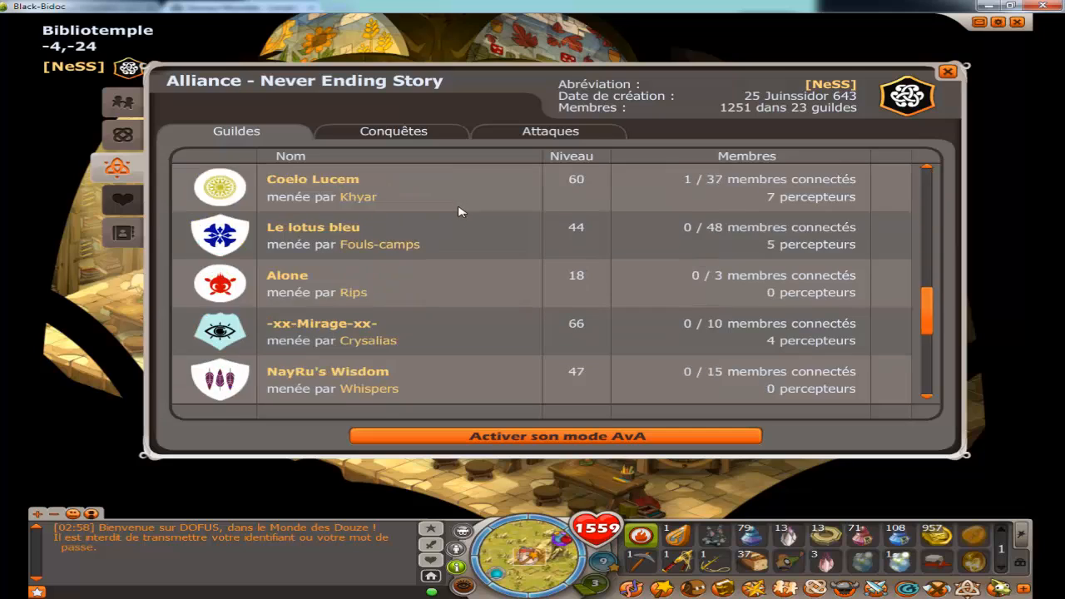
scroll(476, 211, "up", 5)
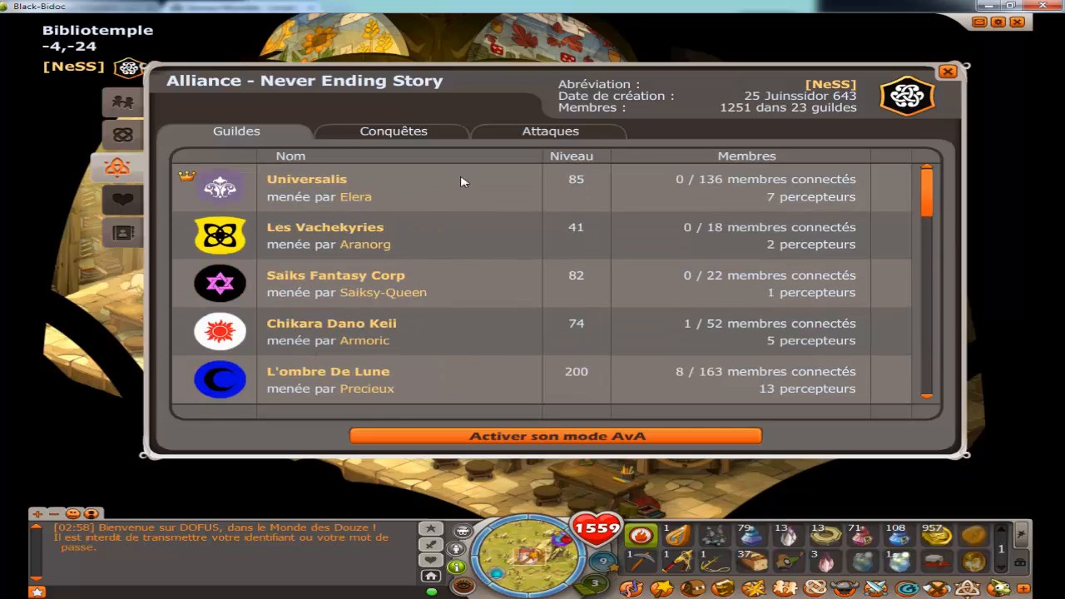
left_click(487, 131)
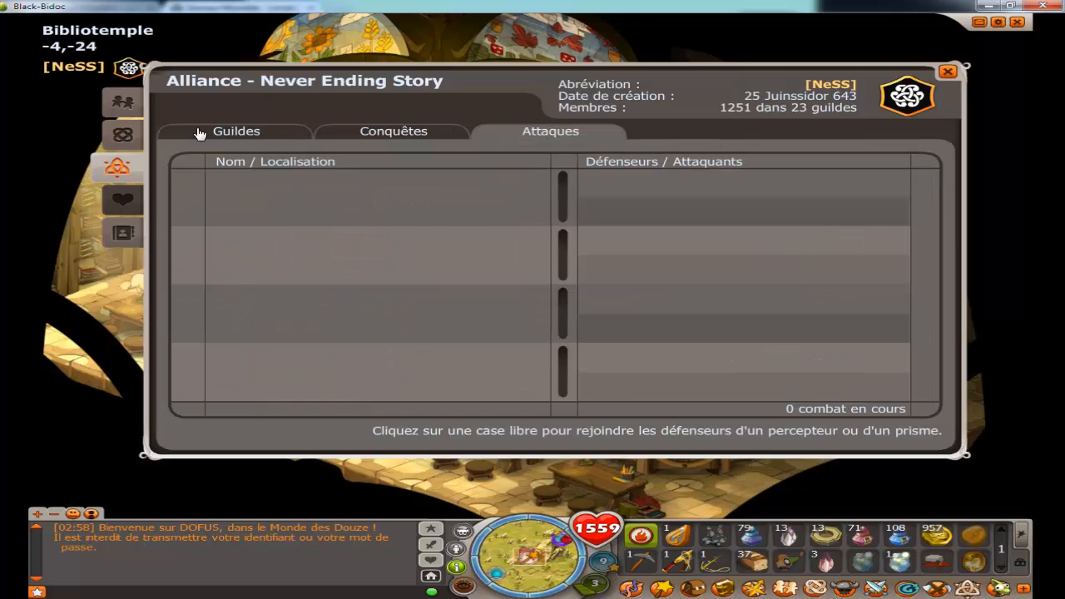
left_click(230, 140)
scroll(641, 295, "down", 5)
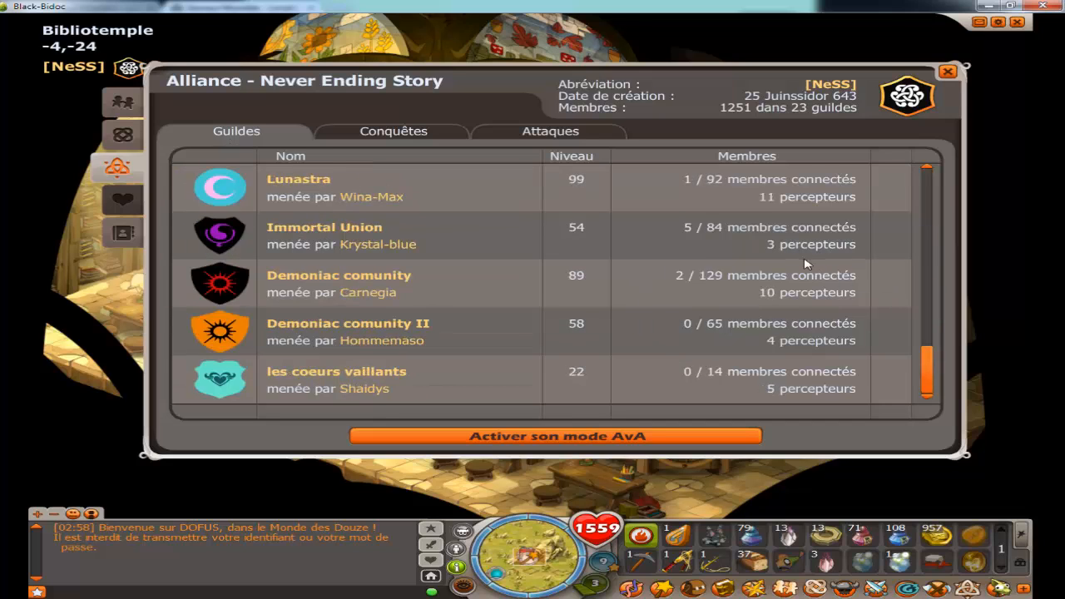
scroll(884, 109, "up", 3)
left_click(948, 71)
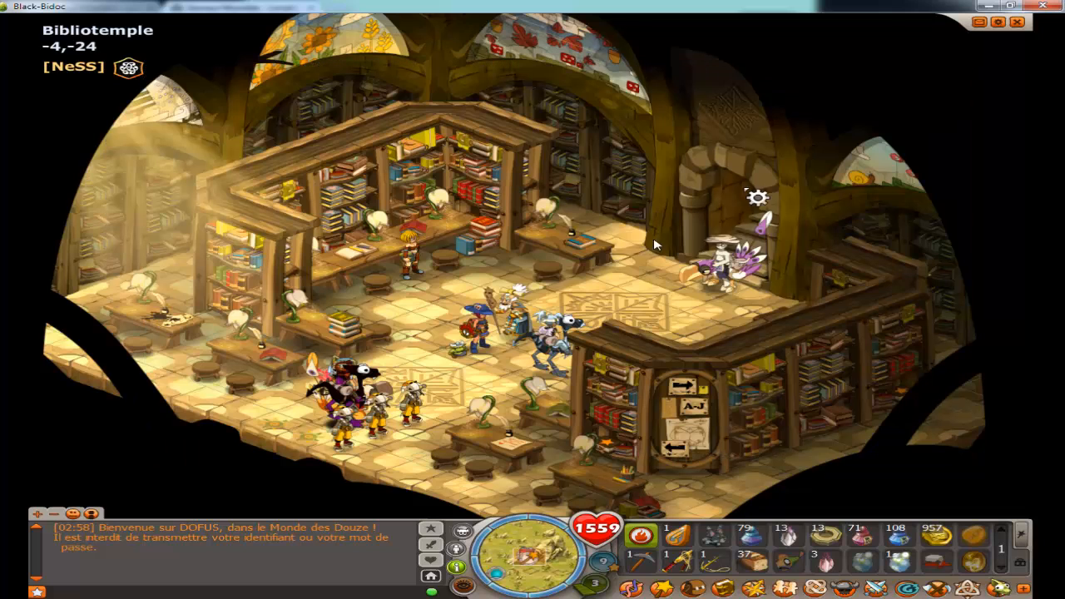
- Move the Dofus character across the Bibliotemple, switch to Mumble and join the Forgemagie channel
left_click(447, 316)
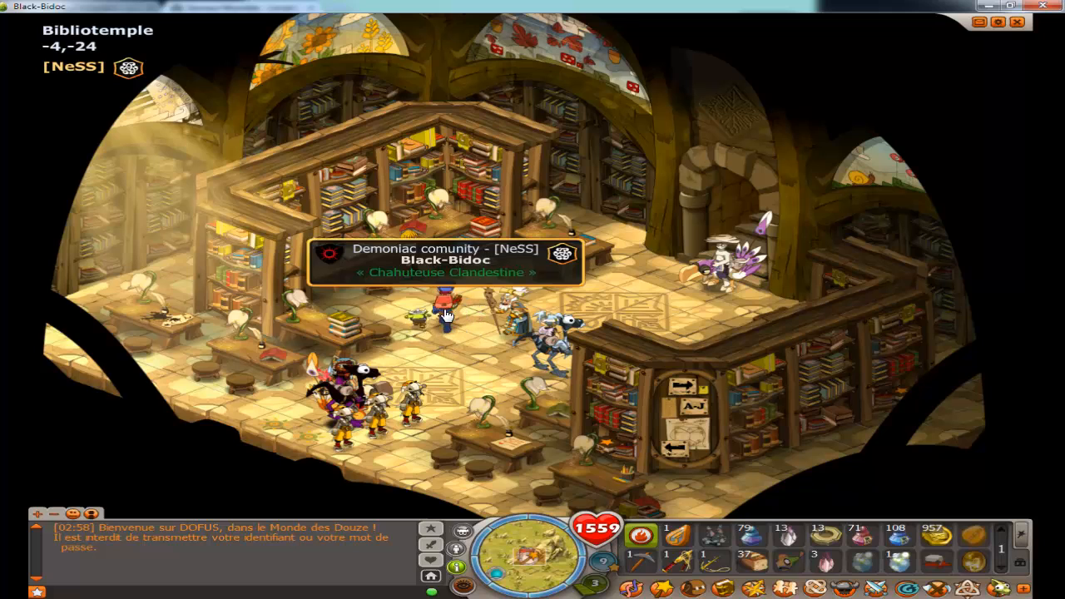
key("alt+Tab")
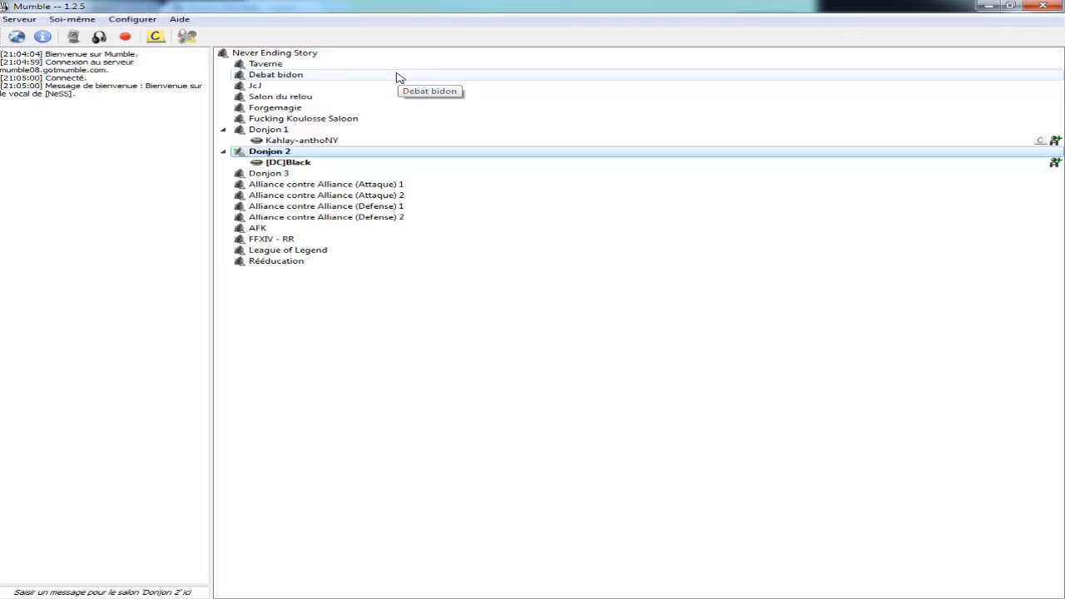
double_click(318, 109)
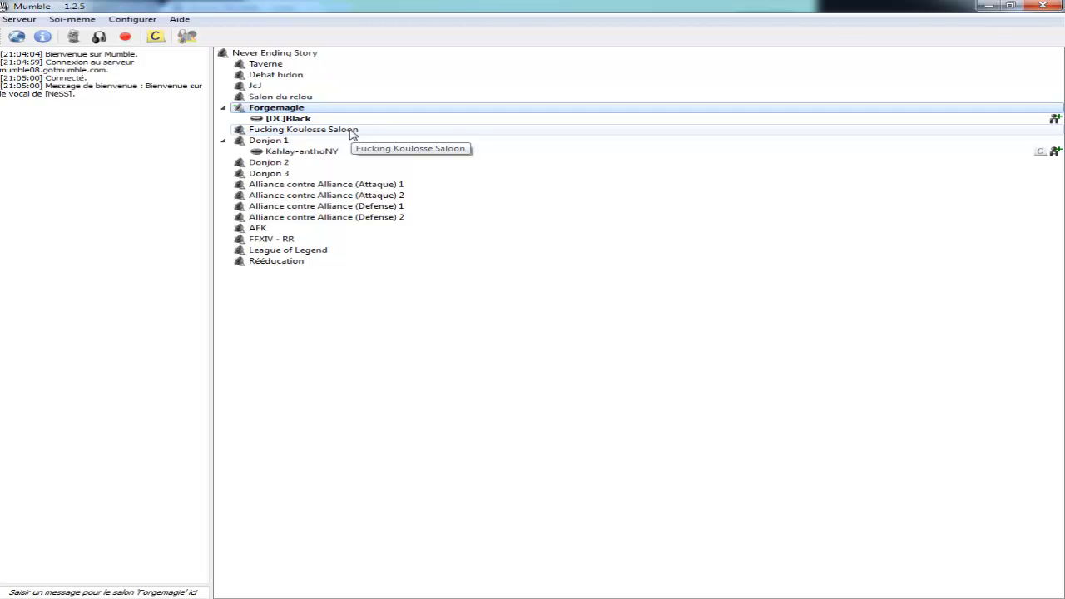
- Minimize Mumble to return to Dofus and view the character's inventory, including the equipped Sertisseur du Joaillomage
left_click(989, 5)
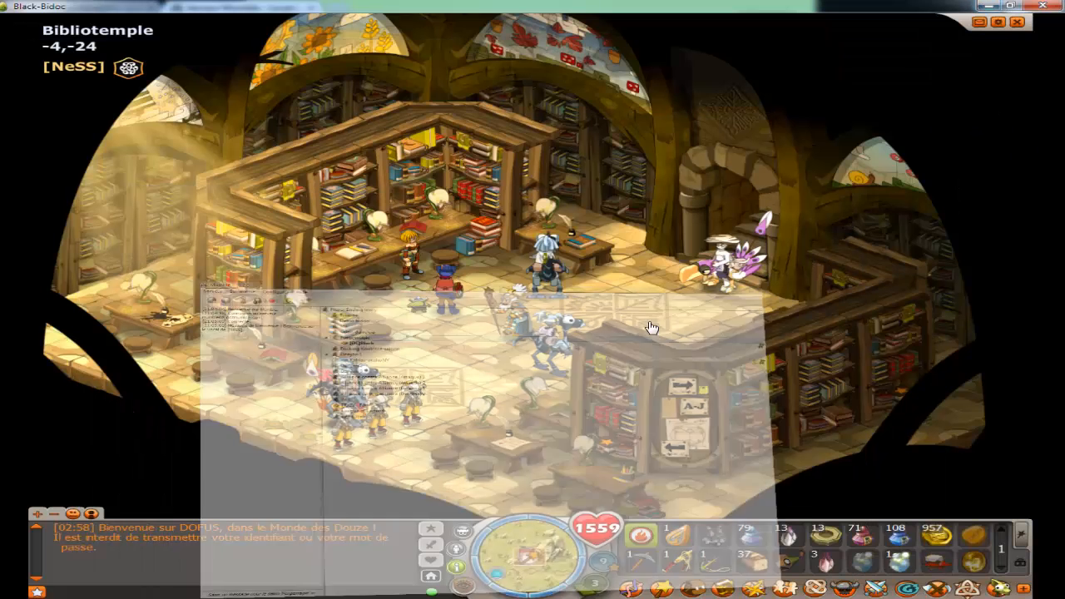
left_click(693, 588)
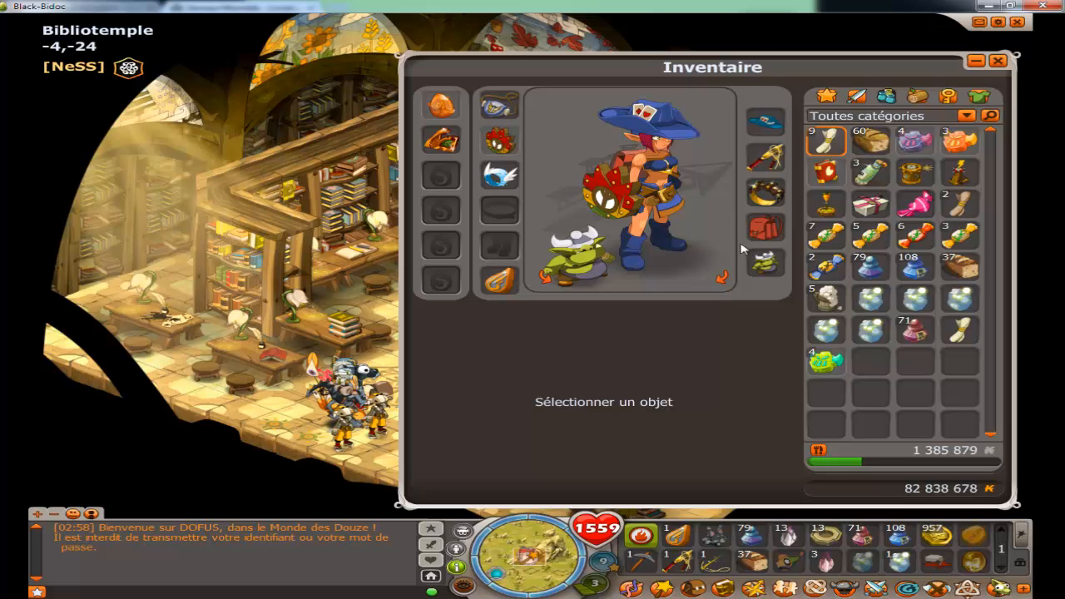
left_click(998, 61)
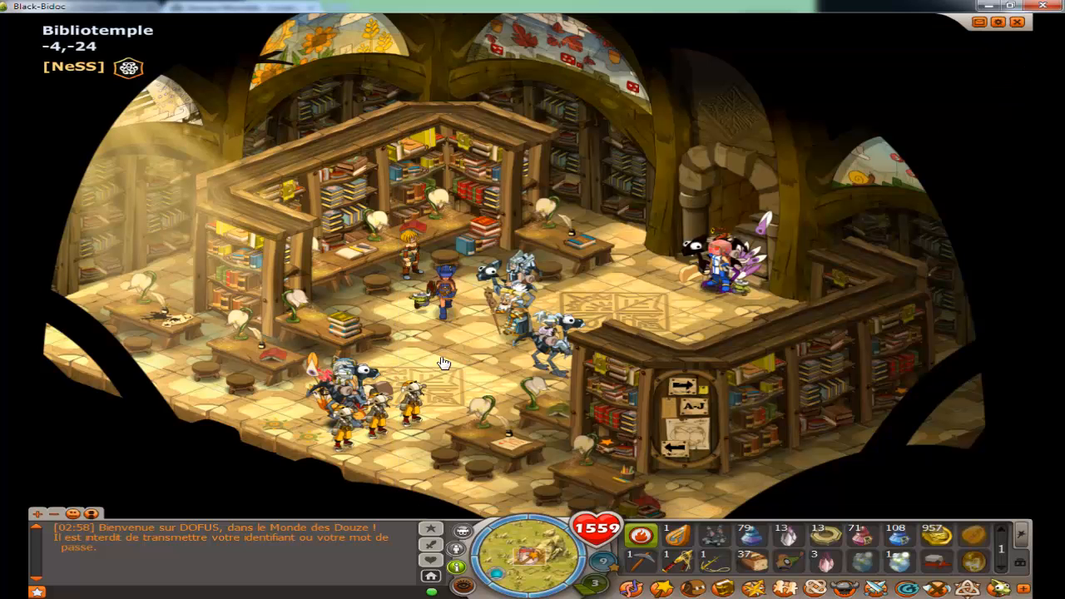
left_click(693, 588)
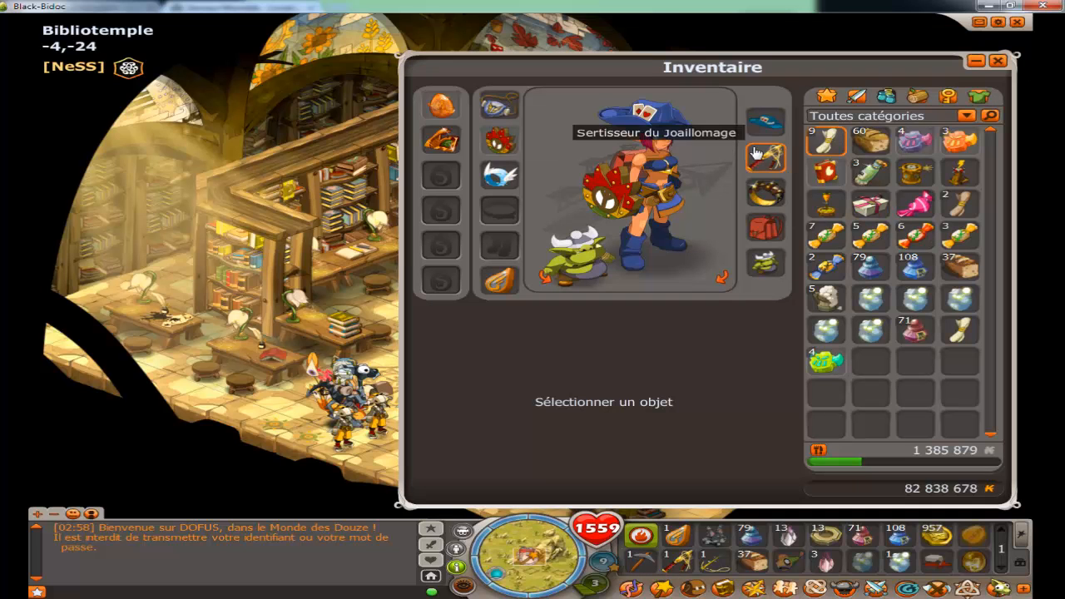